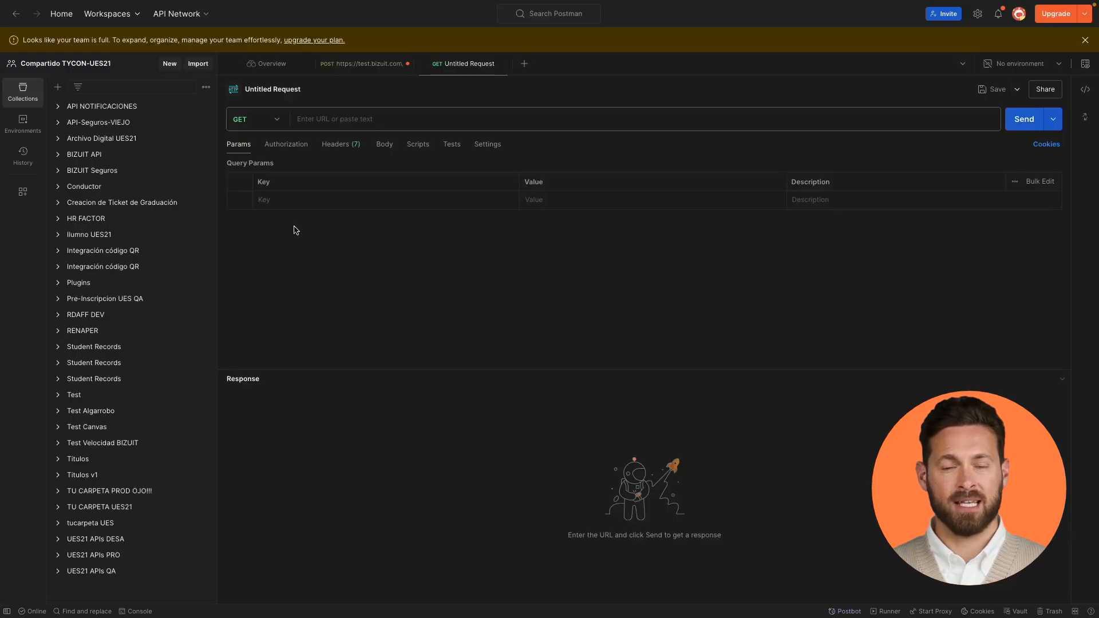
{"action": "type", "text": "https://test.bizuit.com/cursoBIZUITDashboardAPI/api/RestFunction/EmpleadoHabilitadoReembolso"}
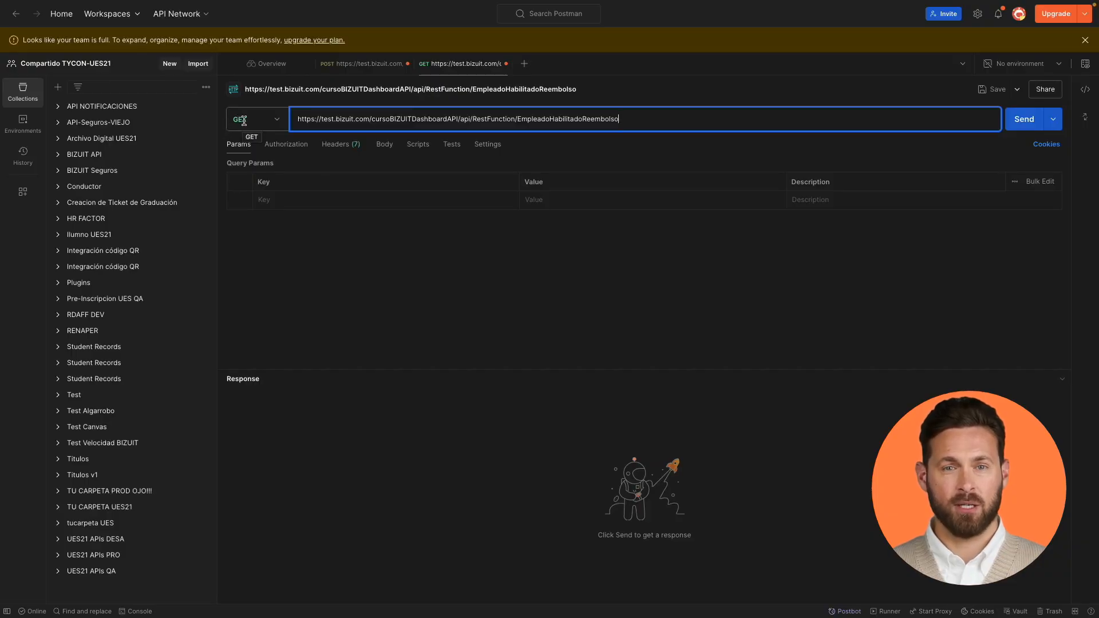
{"action": "left_click", "coordinate": [242, 120]}
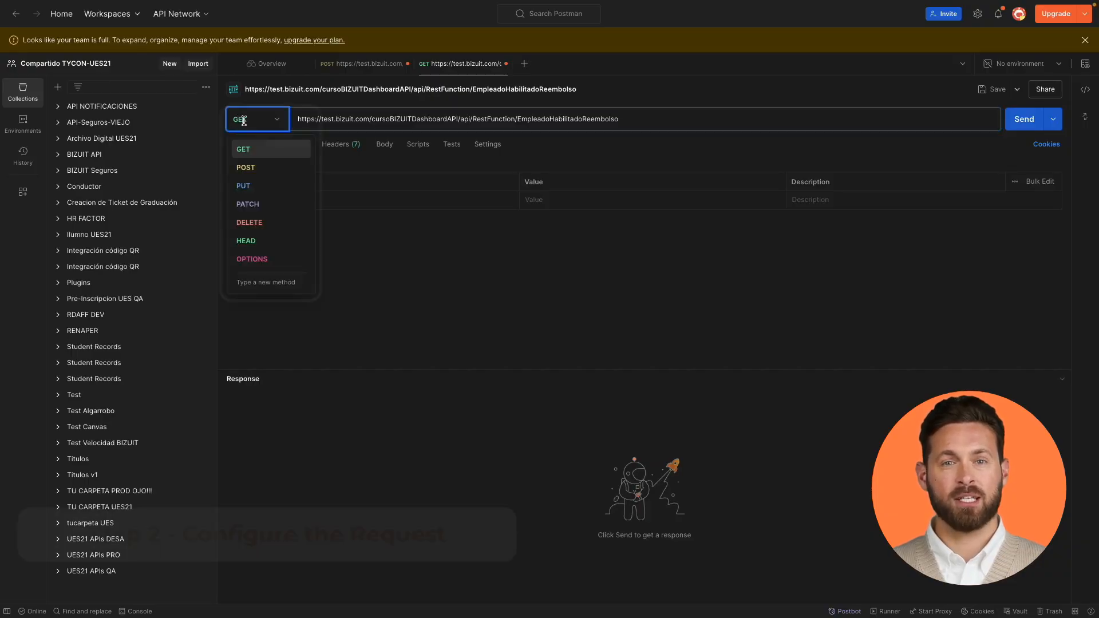
{"action": "left_click", "coordinate": [257, 172]}
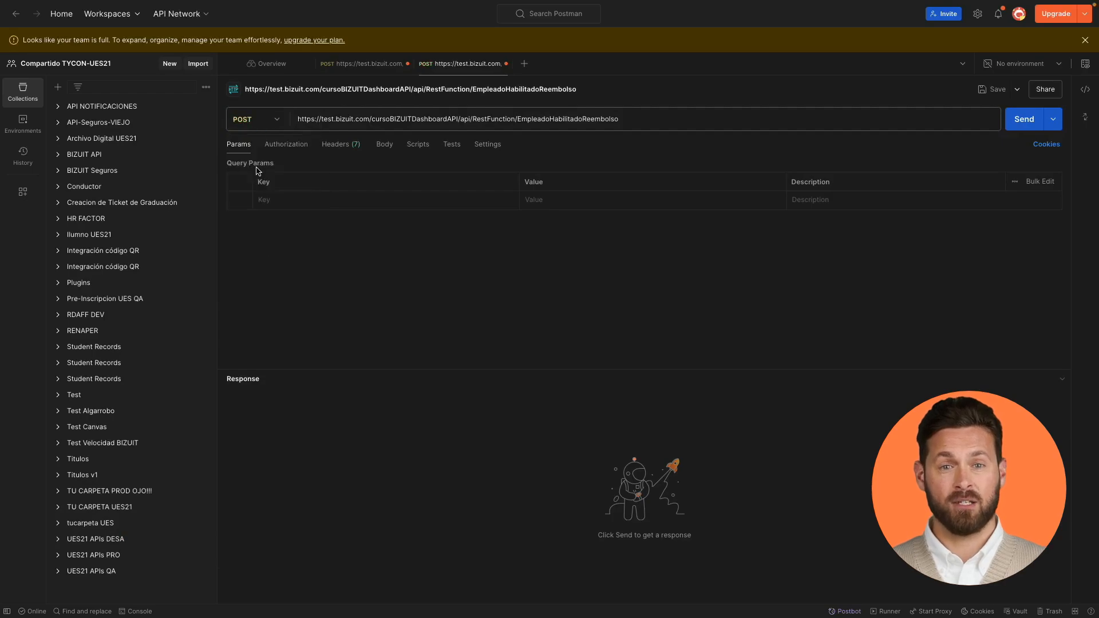
Give the new request a raw JSON body of {"NroEmpleado":7}, copied from the other open POST request
{"action": "left_click", "coordinate": [385, 148]}
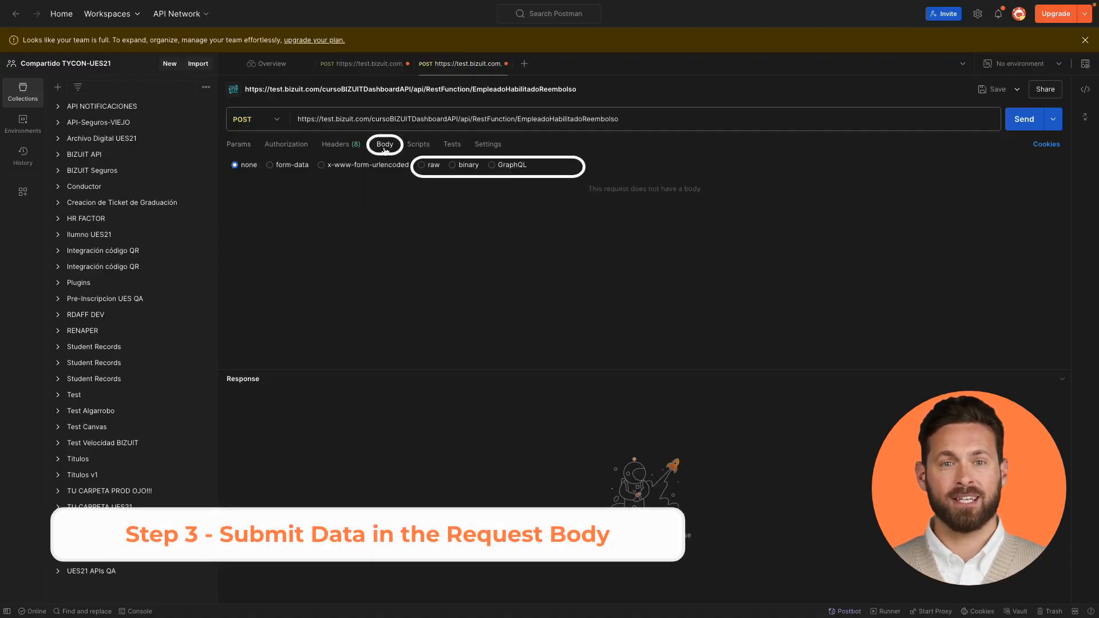
{"action": "left_click", "coordinate": [422, 165]}
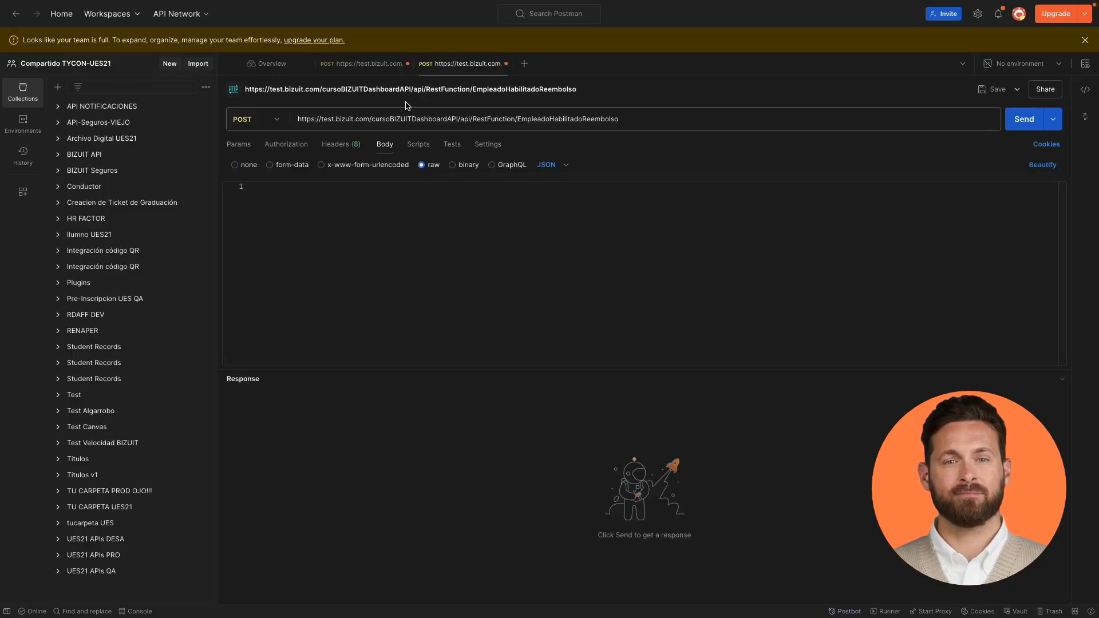
{"action": "left_click", "coordinate": [379, 72]}
{"action": "left_click", "coordinate": [333, 192]}
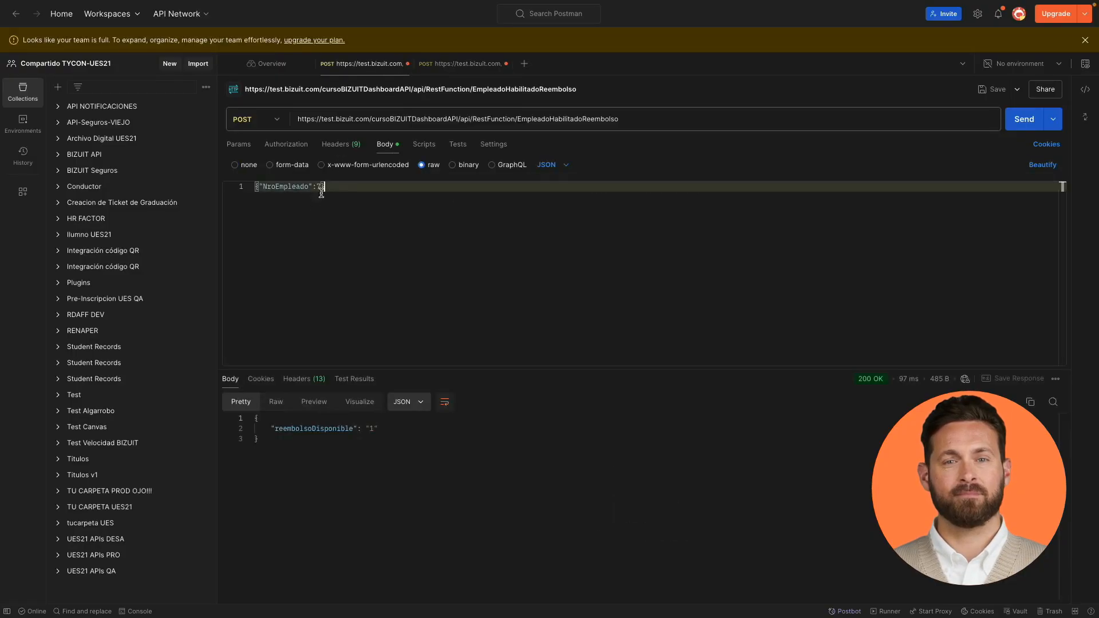
{"action": "left_click", "coordinate": [463, 64]}
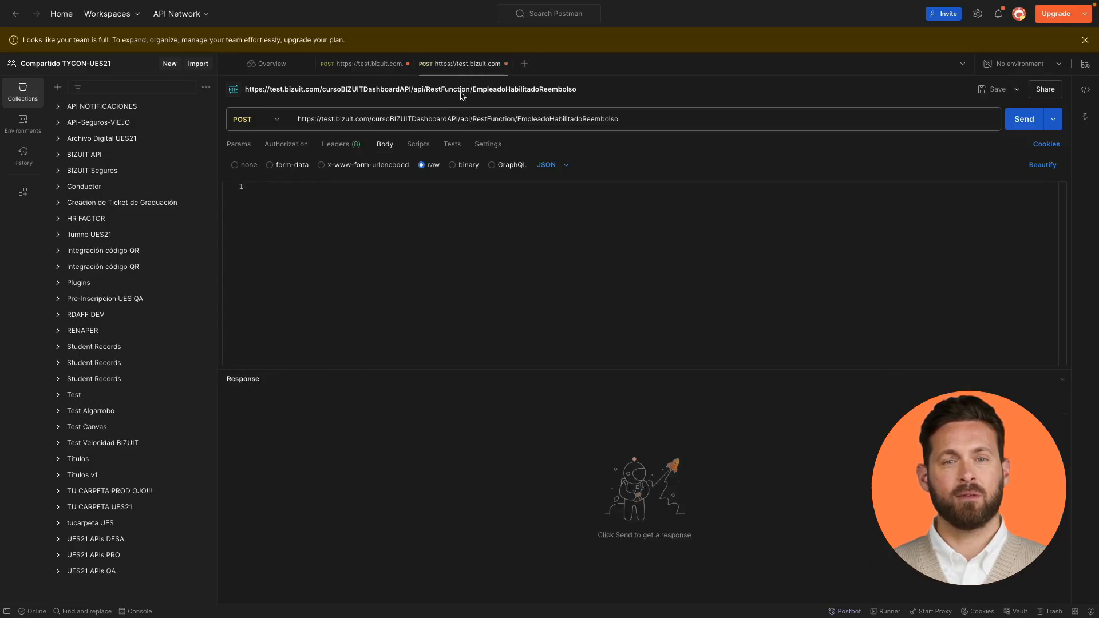
{"action": "left_click", "coordinate": [379, 198]}
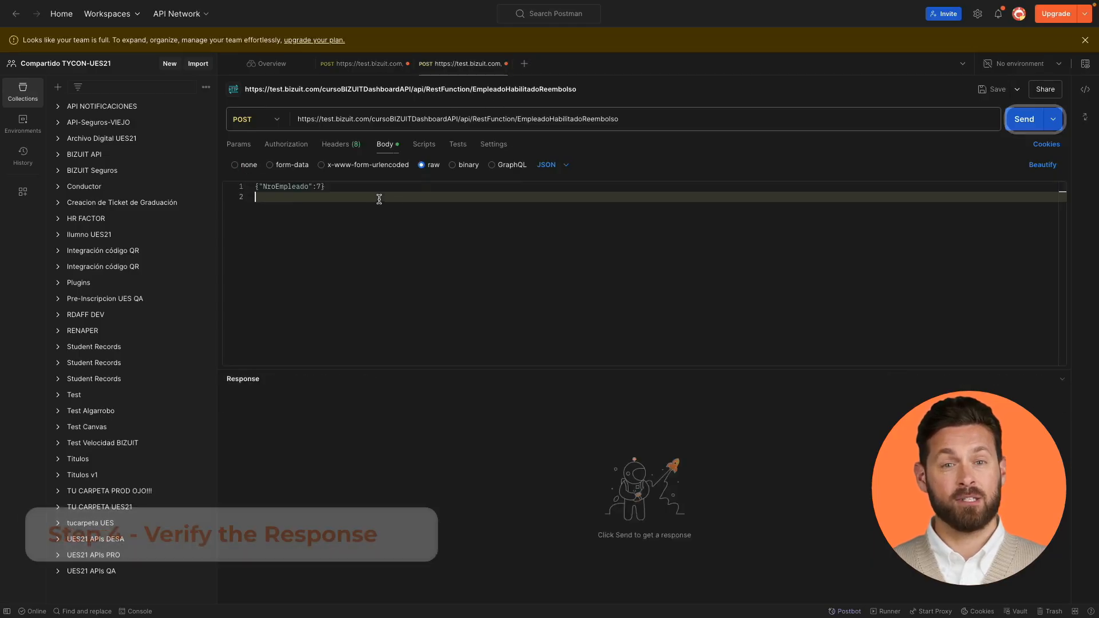
{"action": "left_click", "coordinate": [327, 186]}
Send the POST request and check the status of the response
{"action": "key", "text": "super+Return"}
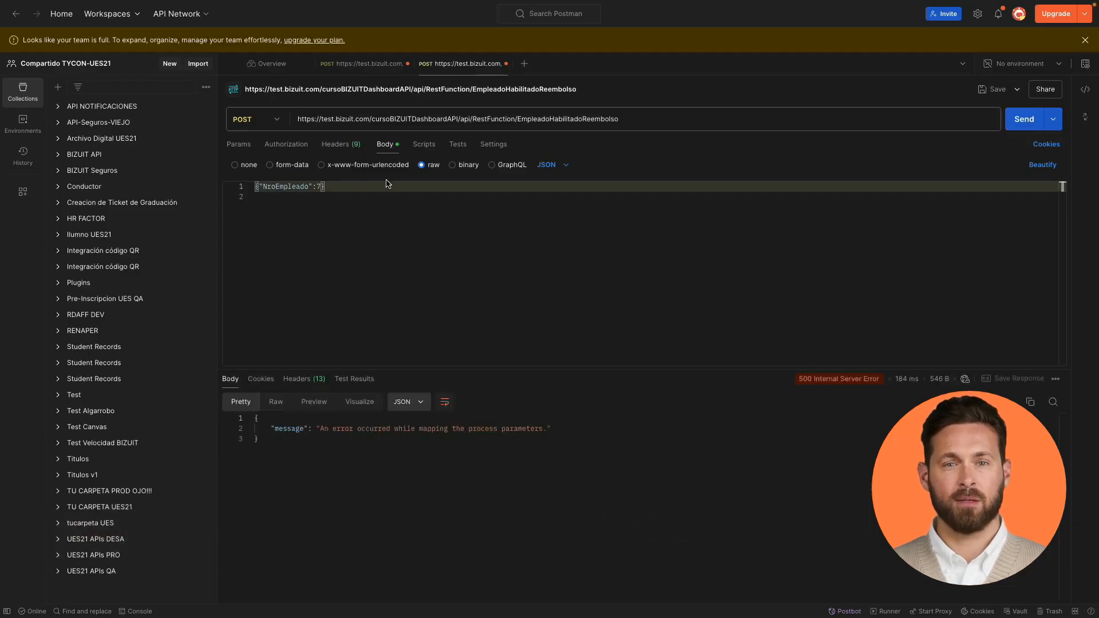
{"action": "left_click", "coordinate": [1024, 118]}
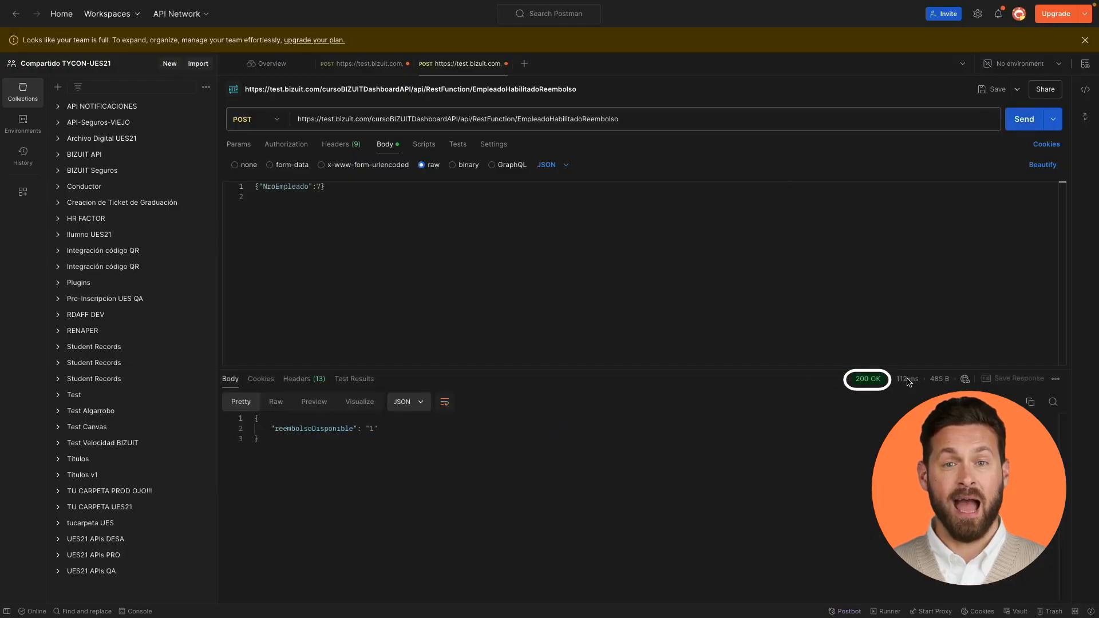
{"action": "mouse_move", "coordinate": [868, 383]}
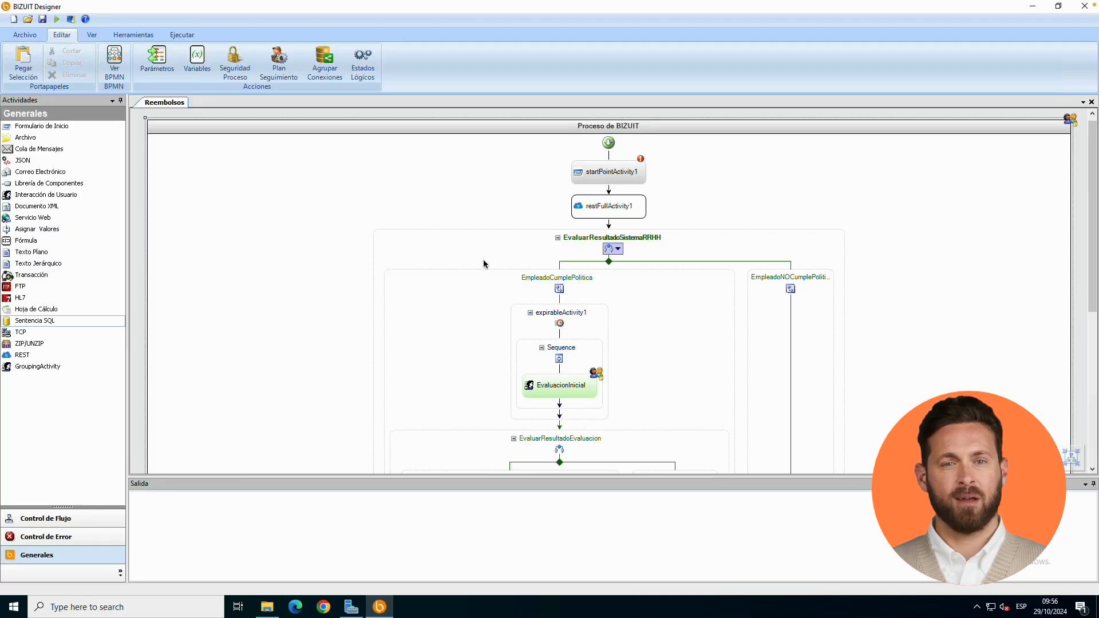
In BIZUIT Designer, rename the REST activity below the start point activity to ConsultaSistemaRRHH
{"action": "left_click", "coordinate": [623, 210]}
{"action": "right_click", "coordinate": [623, 211]}
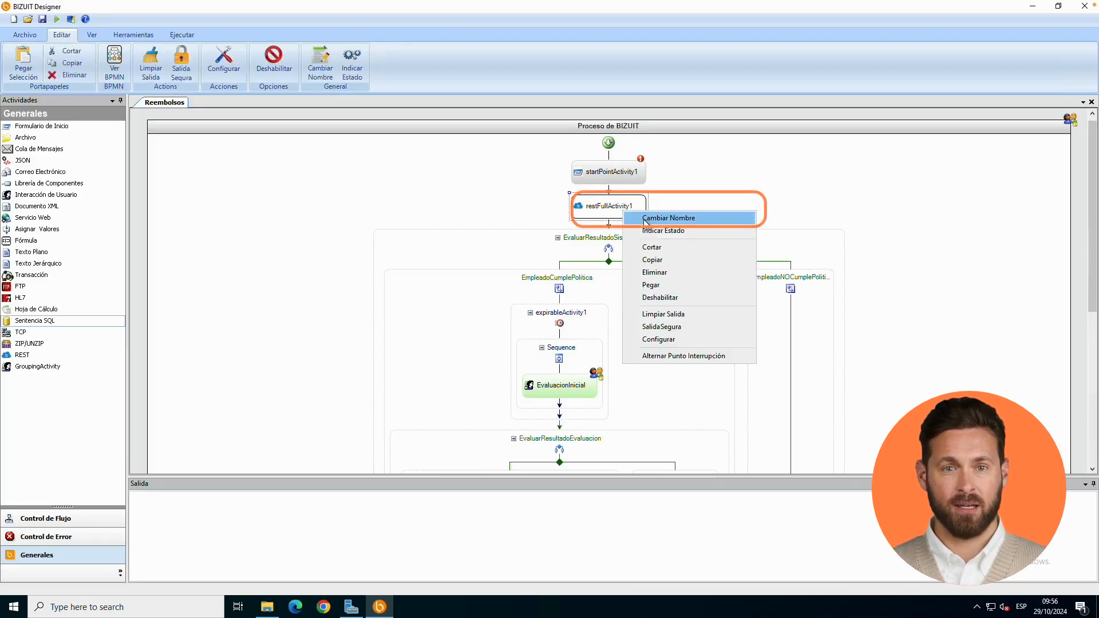
{"action": "left_click", "coordinate": [669, 218]}
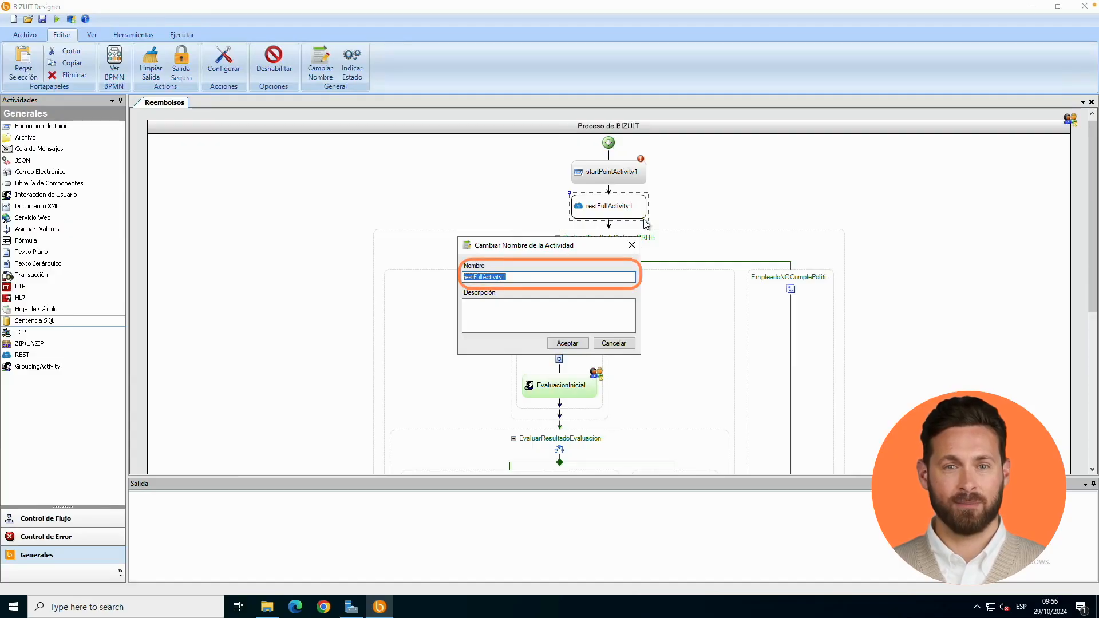
{"action": "type", "text": "Consulta"}
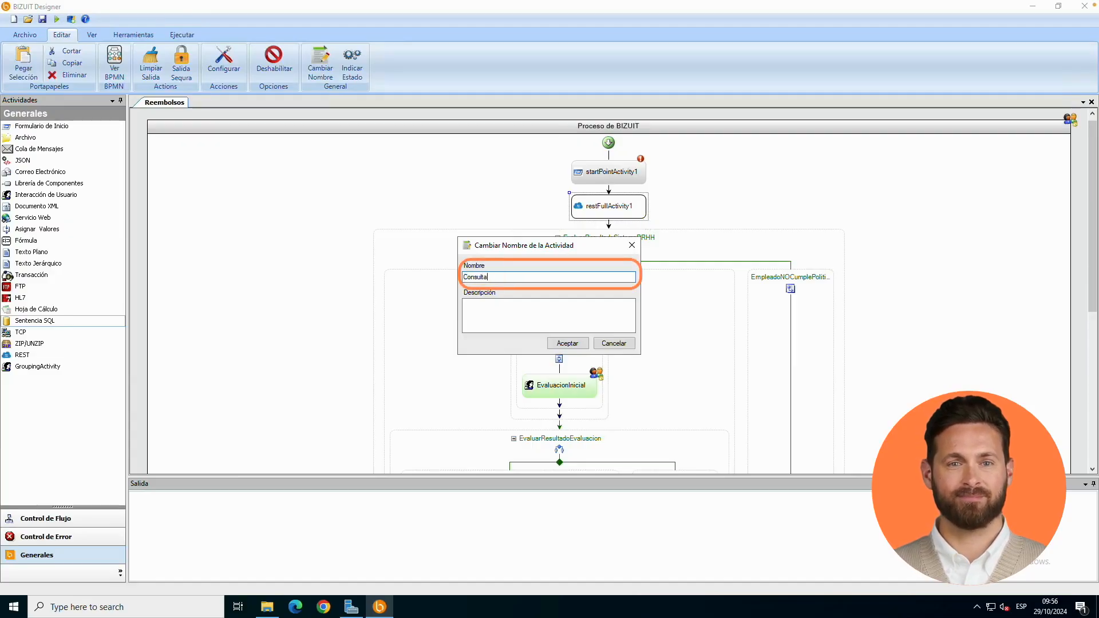
{"action": "type", "text": "SistemaR"}
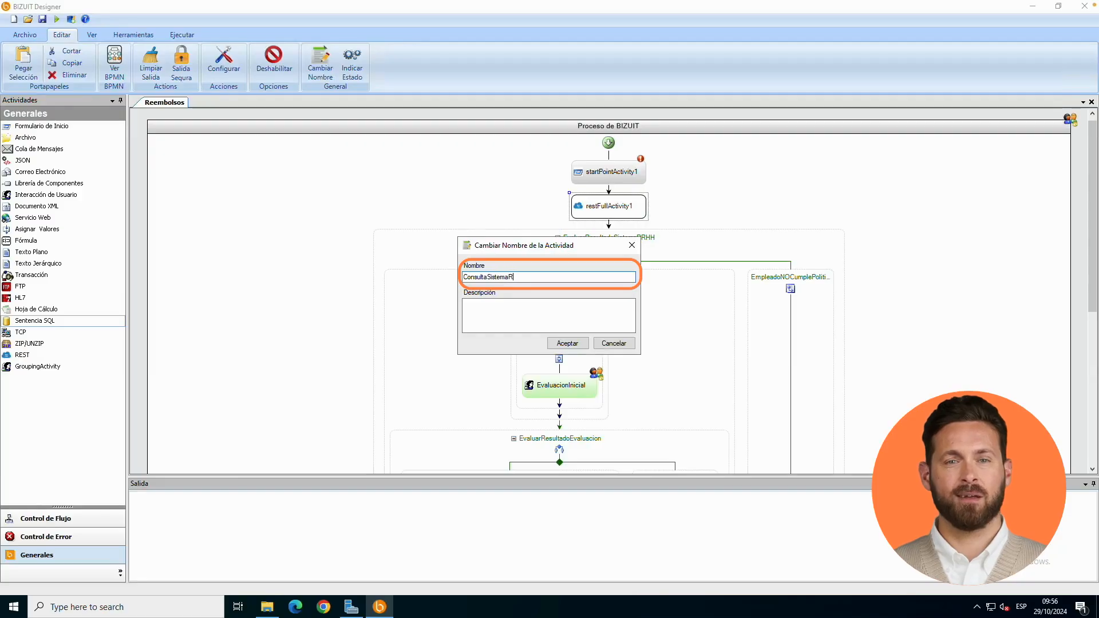
{"action": "type", "text": "RHH"}
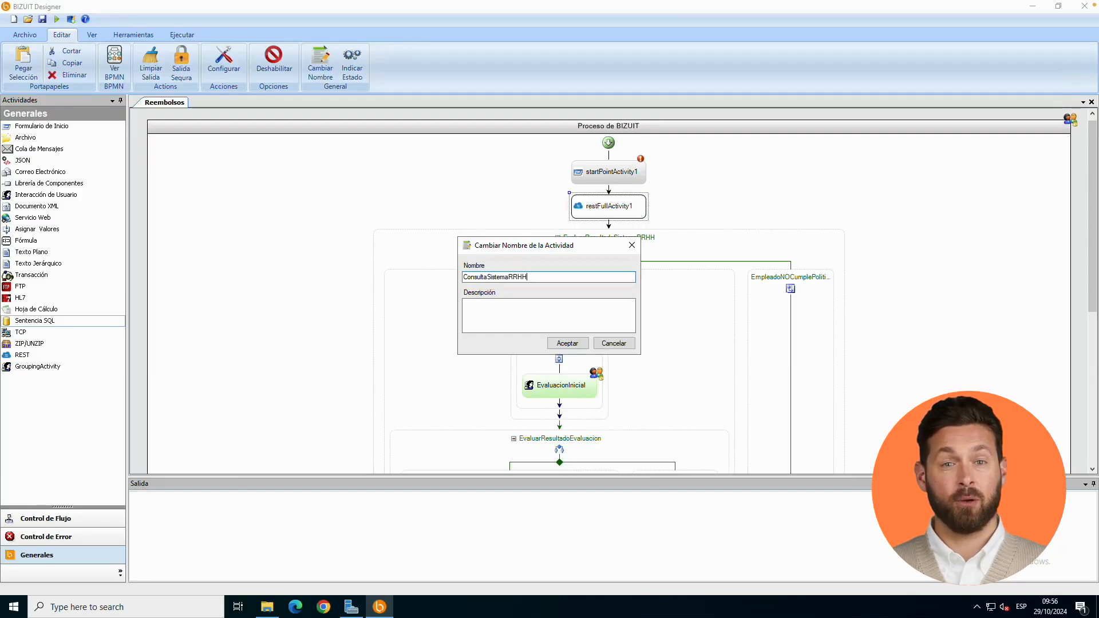
{"action": "key", "text": "Return"}
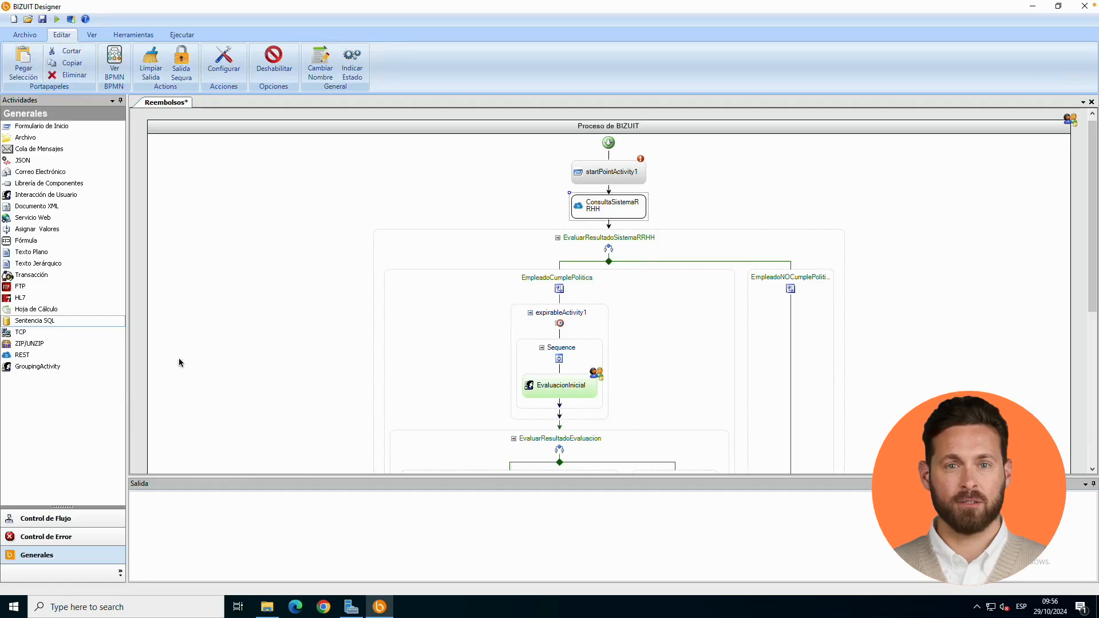
{"action": "double_click", "coordinate": [613, 204]}
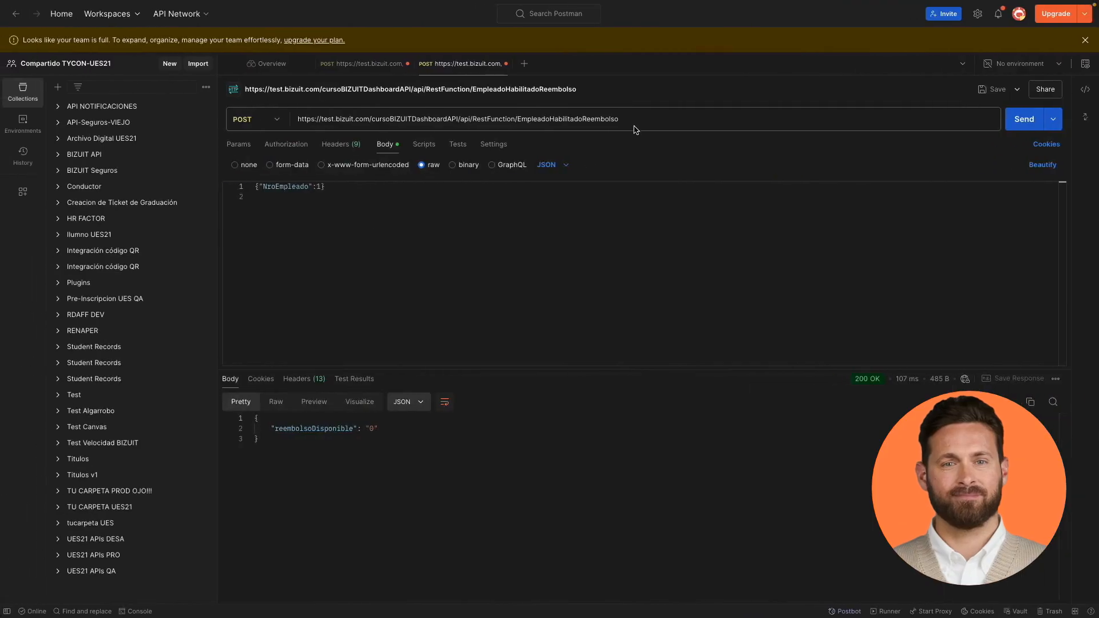
{"action": "left_click", "coordinate": [637, 124]}
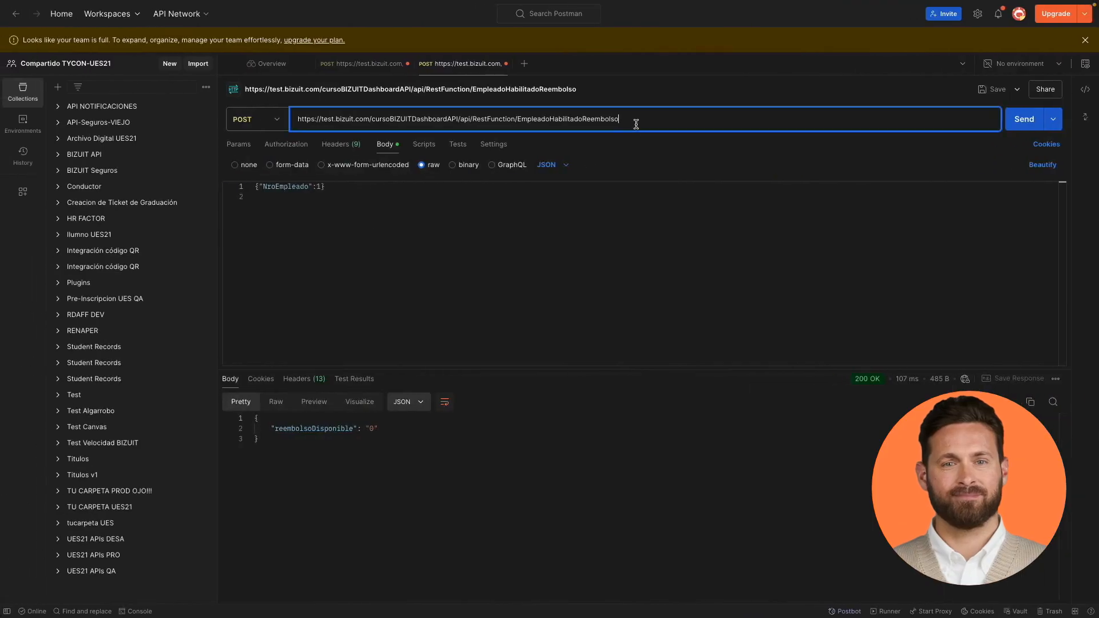
{"action": "triple_click", "coordinate": [636, 124]}
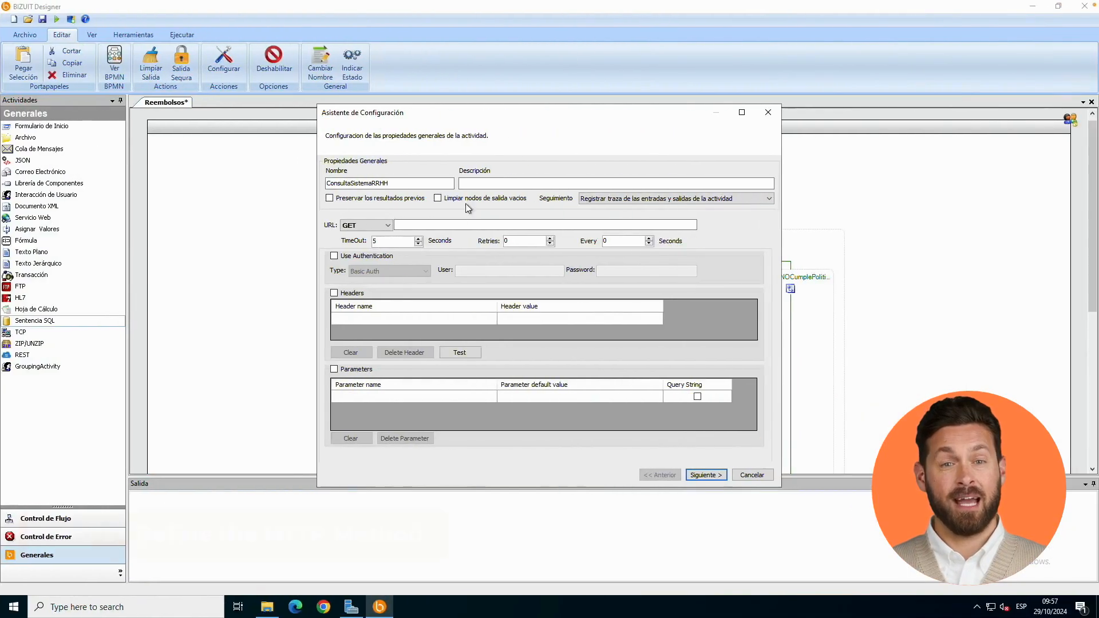
{"action": "left_click", "coordinate": [458, 224]}
{"action": "type", "text": "https://test.bizuit.com/cursoBIZUITDashboardAPI/api/RestFunction/EmpleadoHabilitadoReembolso"}
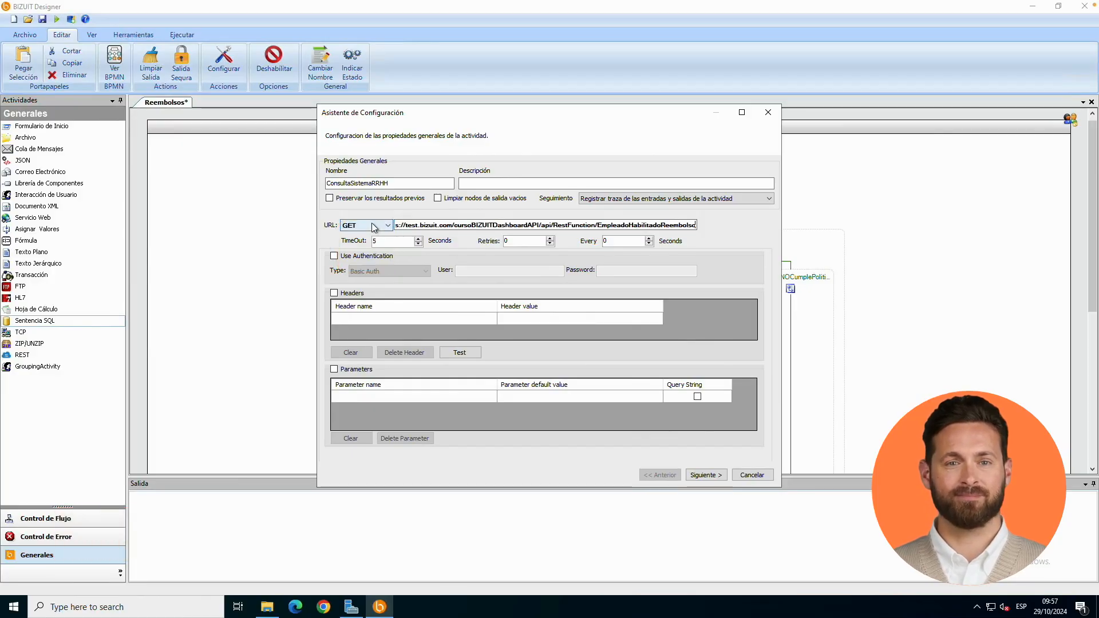
{"action": "left_click", "coordinate": [373, 226]}
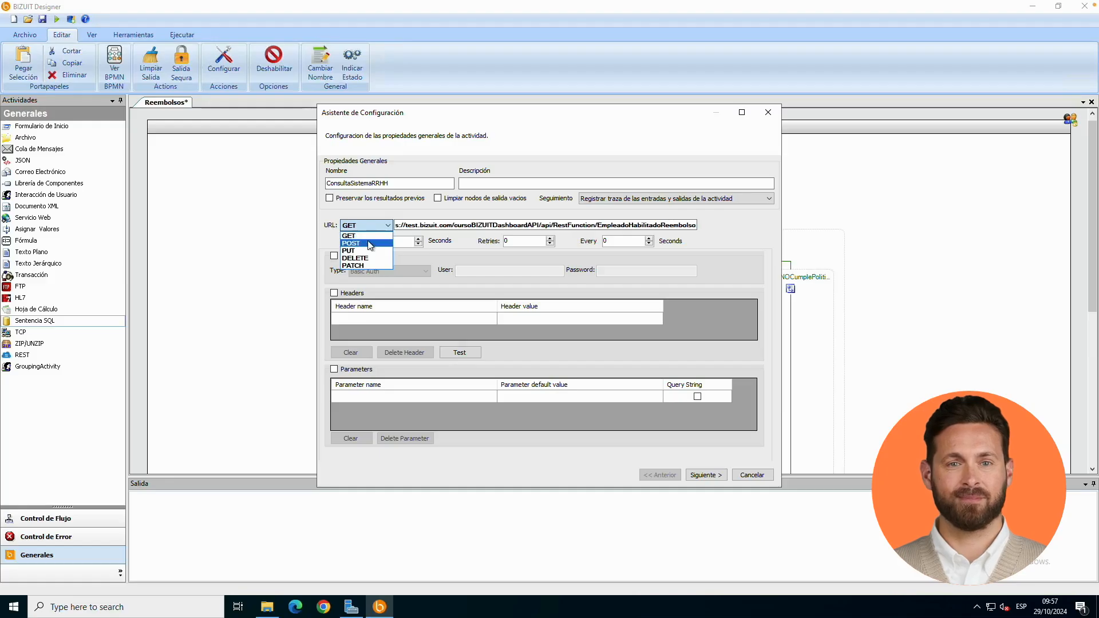
{"action": "left_click", "coordinate": [370, 244]}
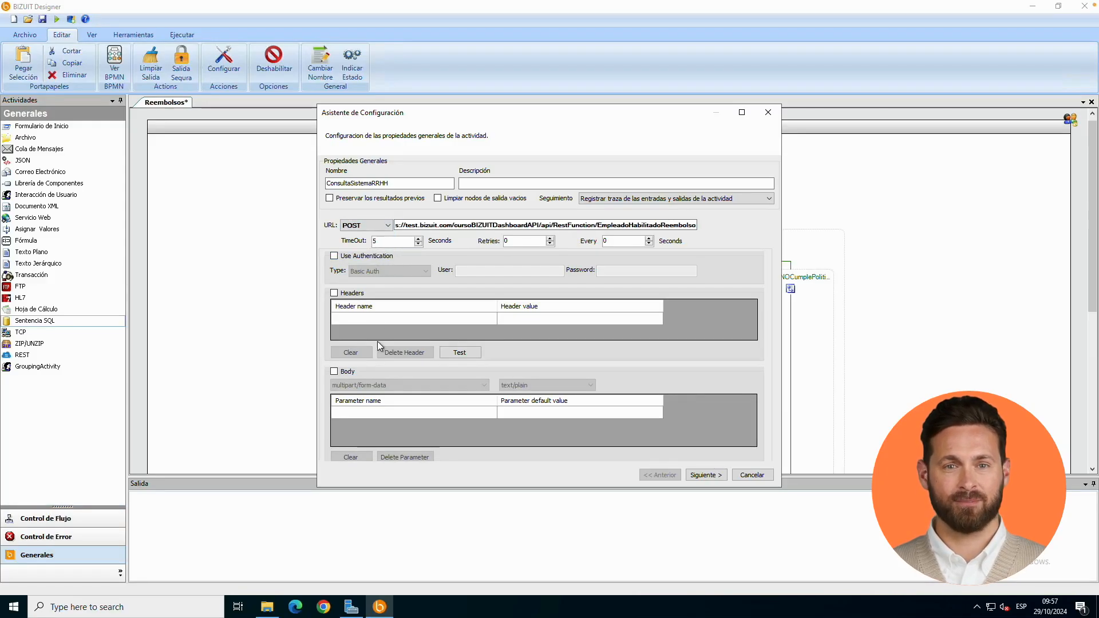
Enable the activity's request body and set it to raw with the application/json content type
{"action": "left_click", "coordinate": [353, 371]}
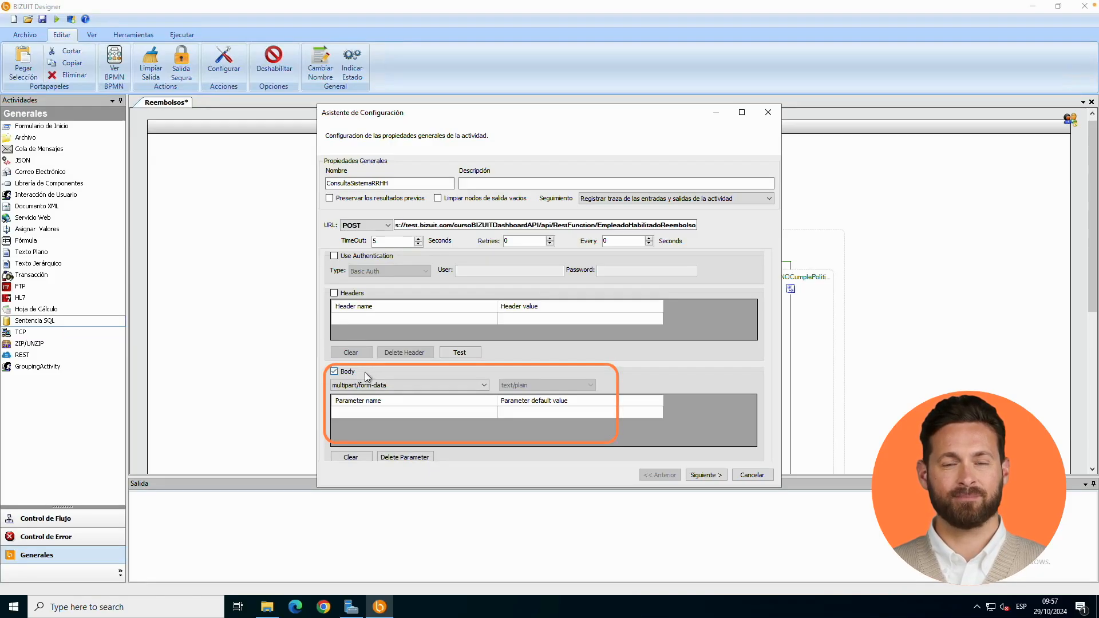
{"action": "left_click", "coordinate": [378, 386]}
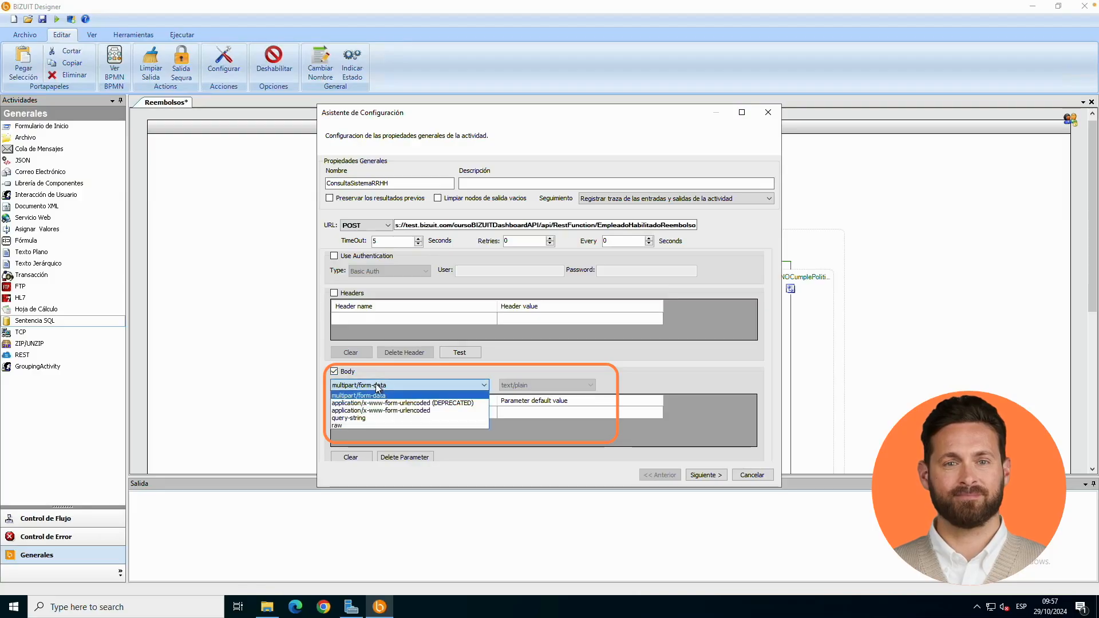
{"action": "left_click", "coordinate": [364, 426]}
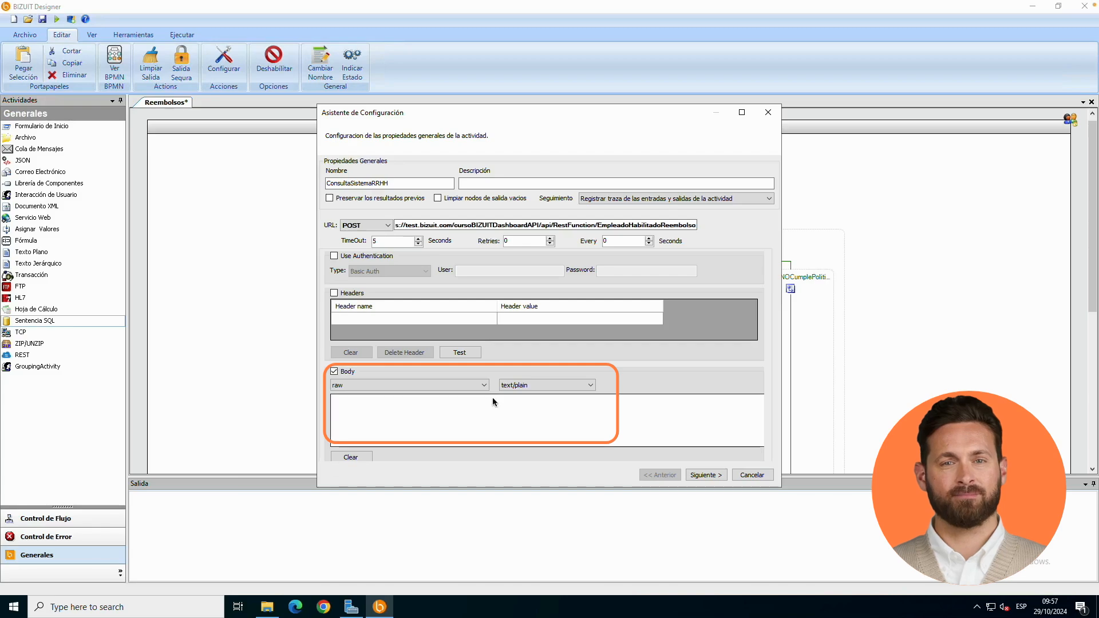
{"action": "left_click", "coordinate": [520, 387]}
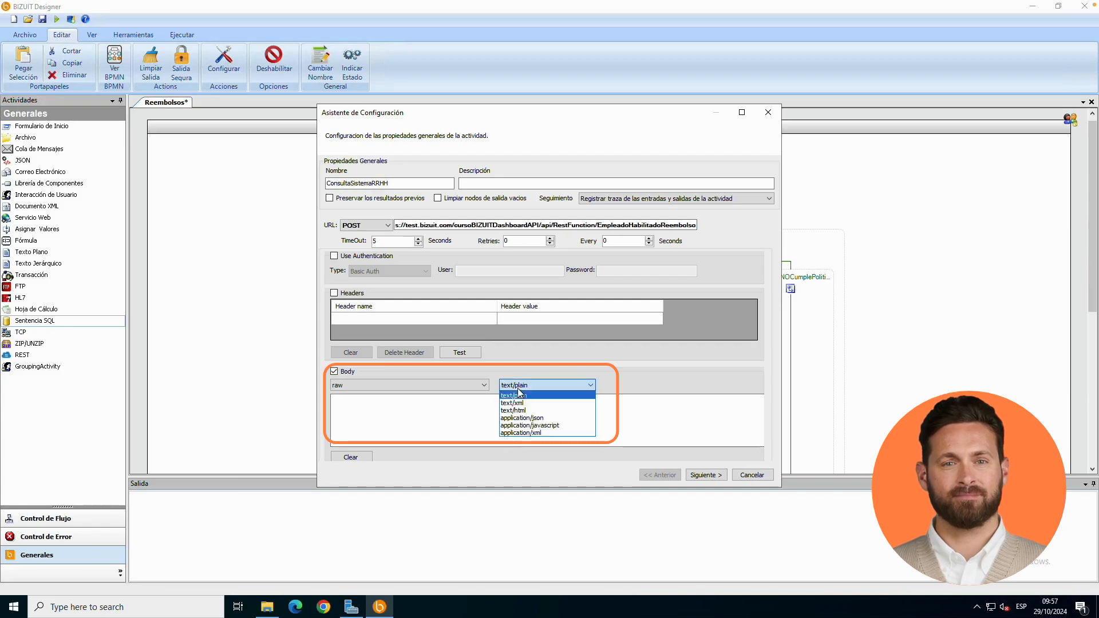
{"action": "left_click", "coordinate": [523, 419]}
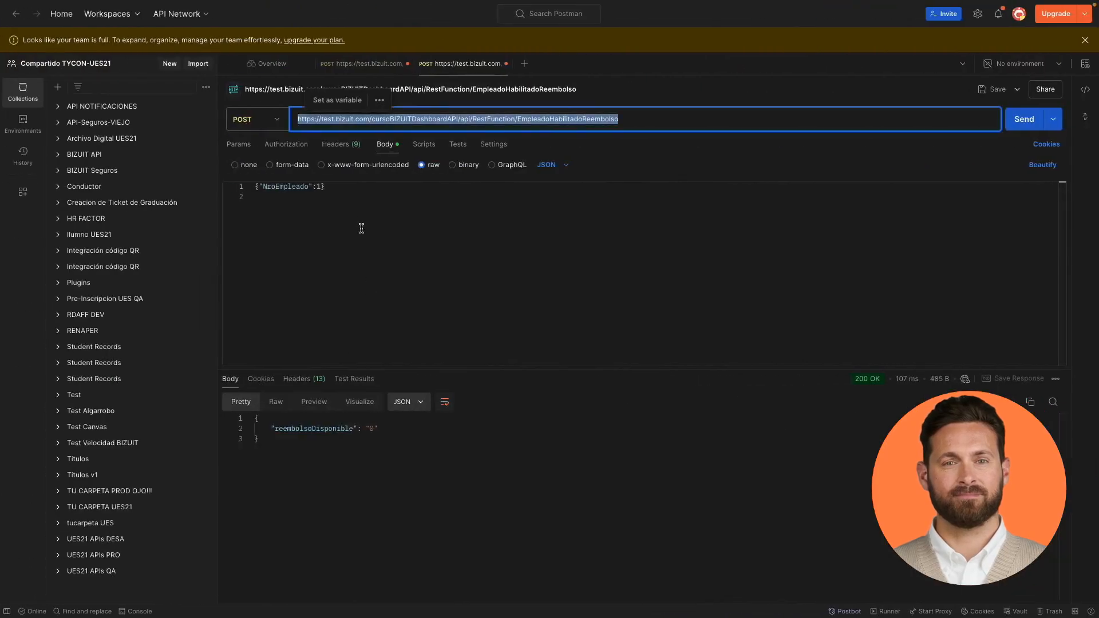
Copy the JSON {"NroEmpleado":1} from the Postman request into the body of the activity in BIZUIT Designer
{"action": "left_click", "coordinate": [359, 203]}
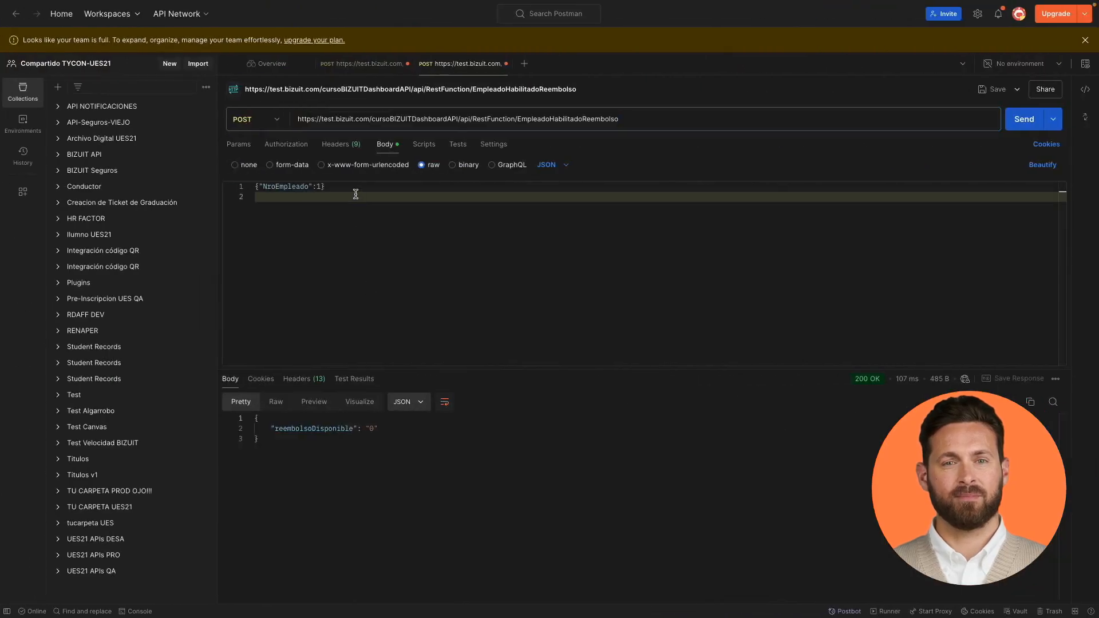
{"action": "left_click_drag", "start_coordinate": [327, 188], "coordinate": [247, 184]}
{"action": "key", "text": "ctrl+c"}
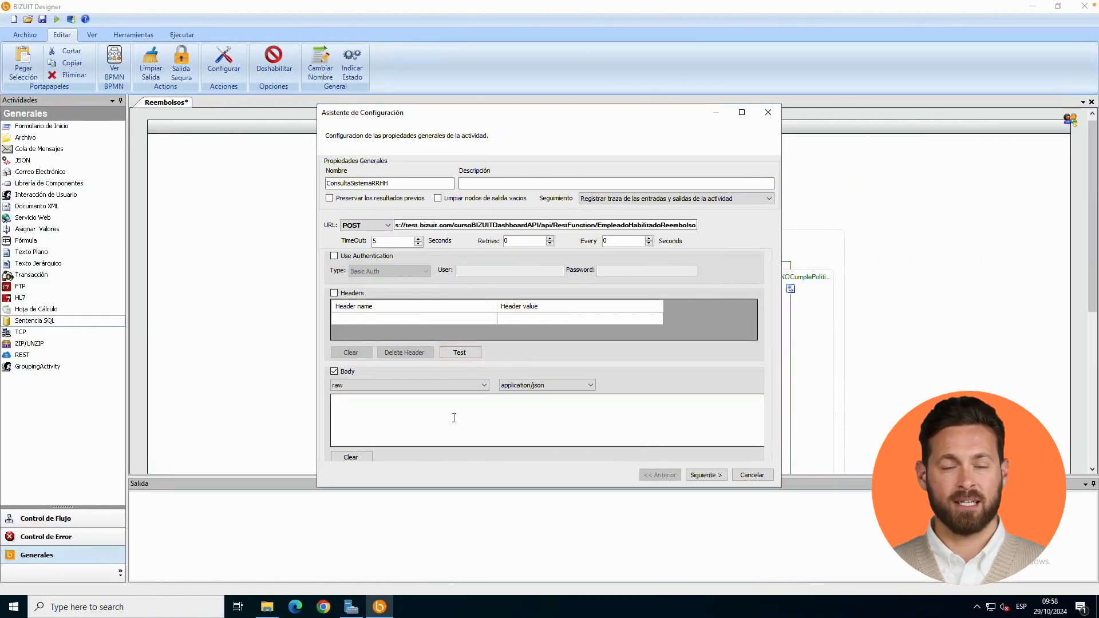
{"action": "left_click", "coordinate": [455, 418]}
{"action": "key", "text": "ctrl+v"}
{"action": "key", "text": "Return"}
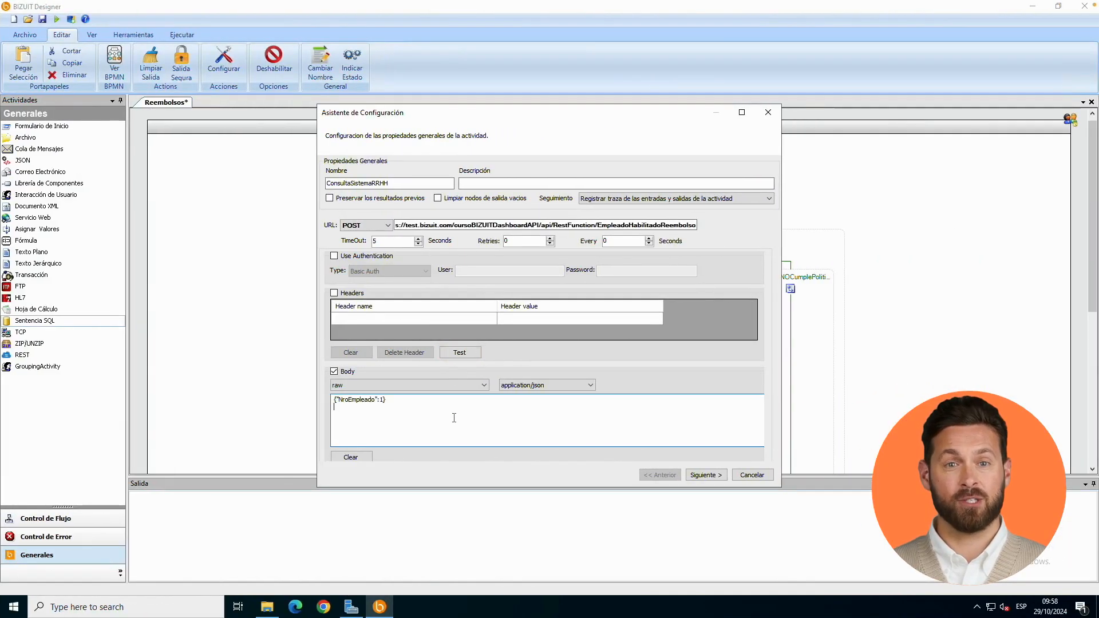
Test the configured REST call, examine the returned response content, and close the result
{"action": "left_click", "coordinate": [457, 355]}
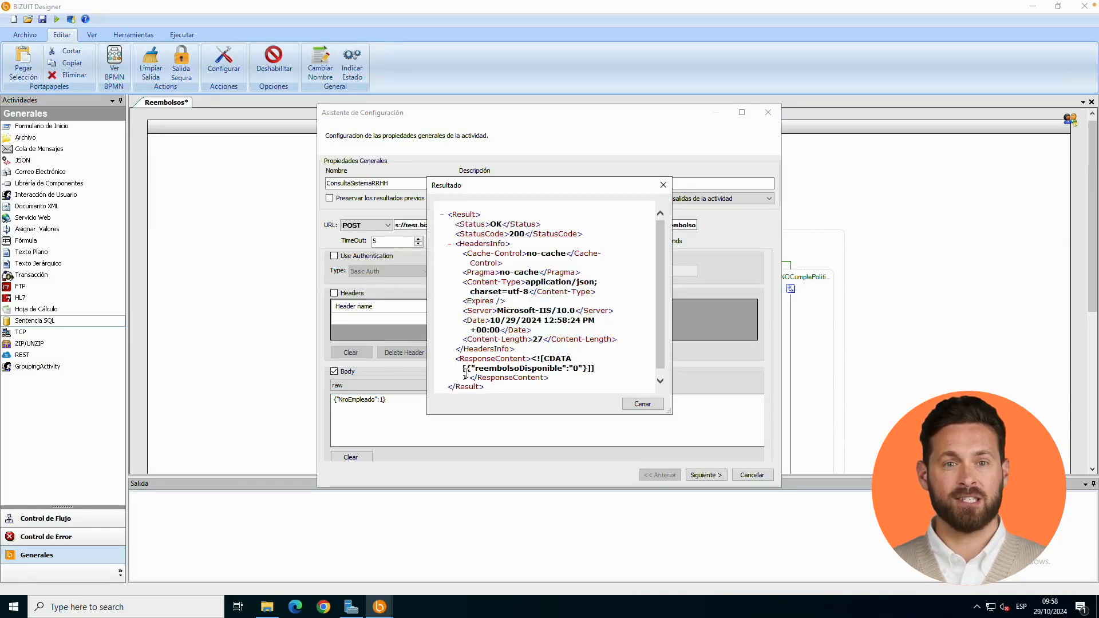
{"action": "left_click_drag", "start_coordinate": [465, 373], "coordinate": [597, 375]}
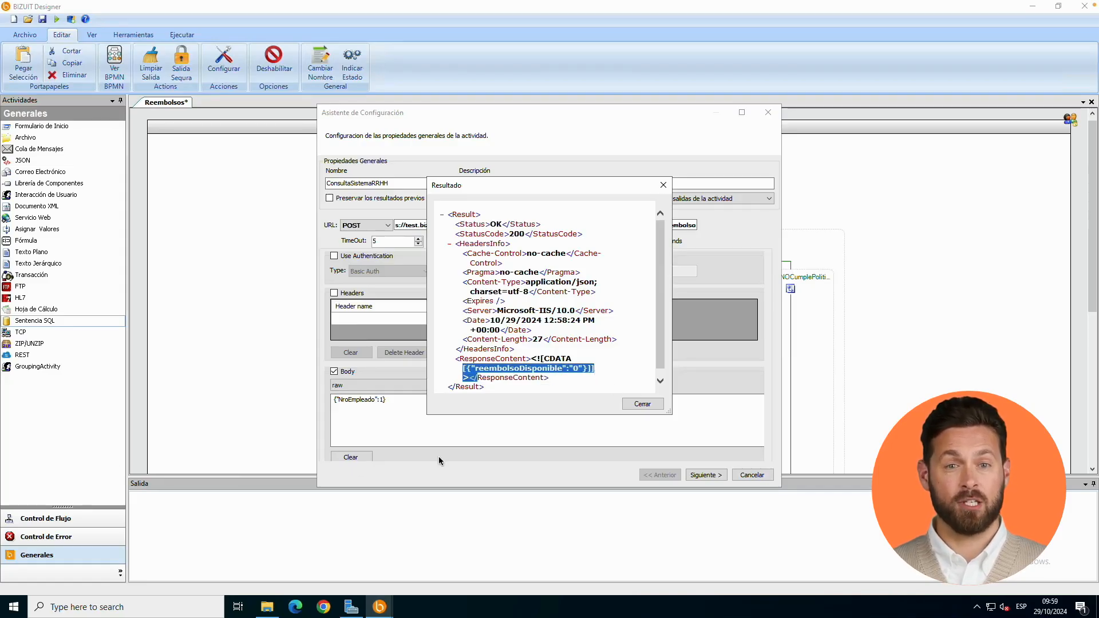
{"action": "left_click", "coordinate": [637, 405]}
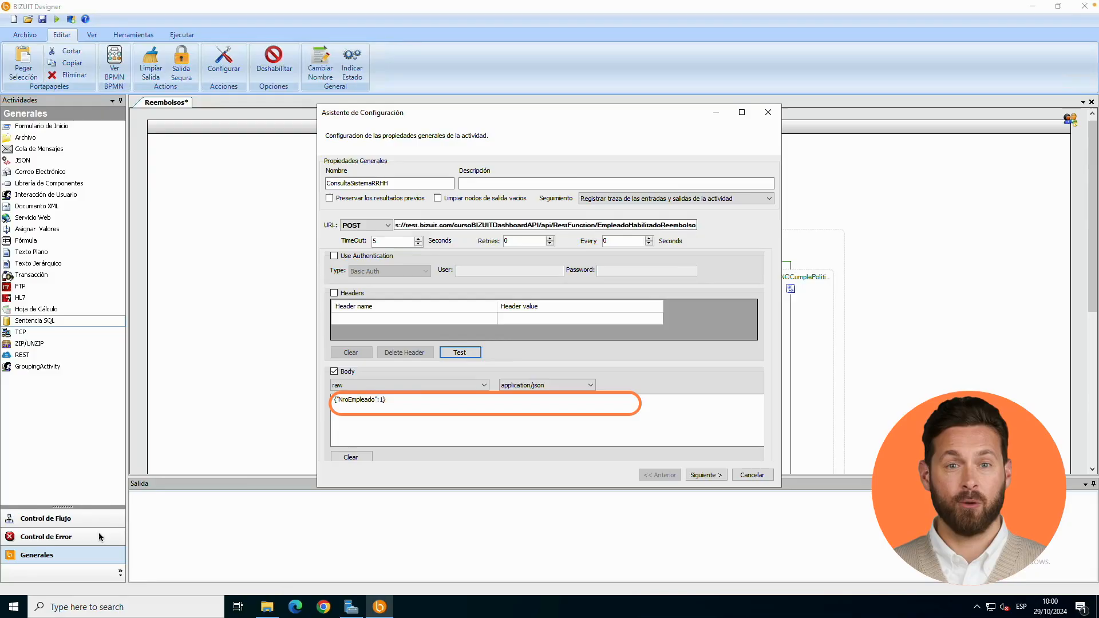
{"action": "left_click", "coordinate": [383, 400]}
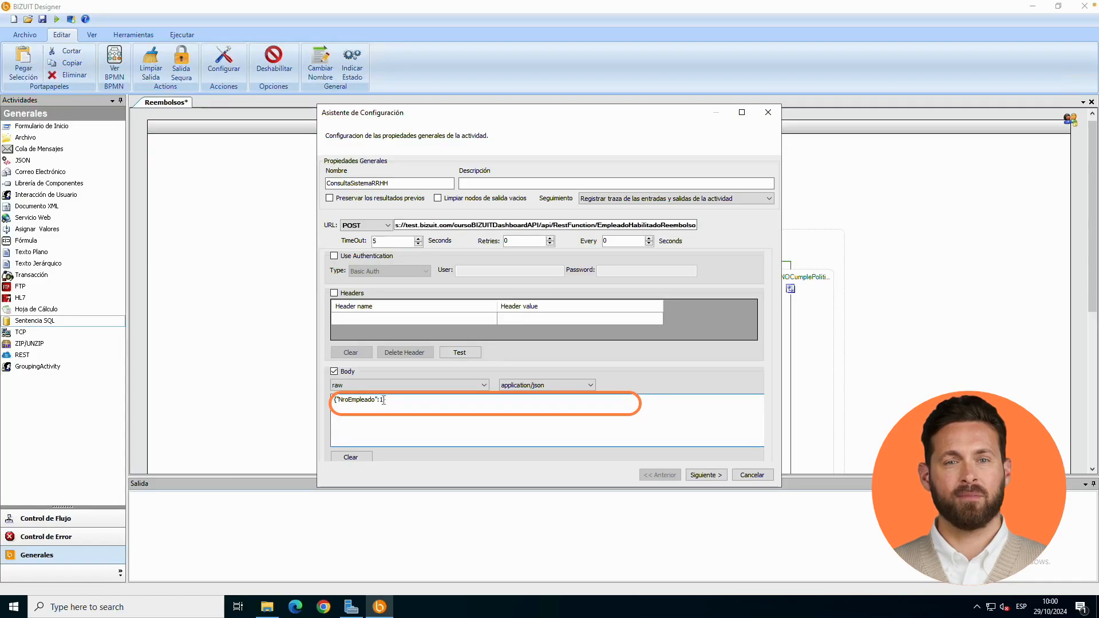
{"action": "key", "text": "BackSpace"}
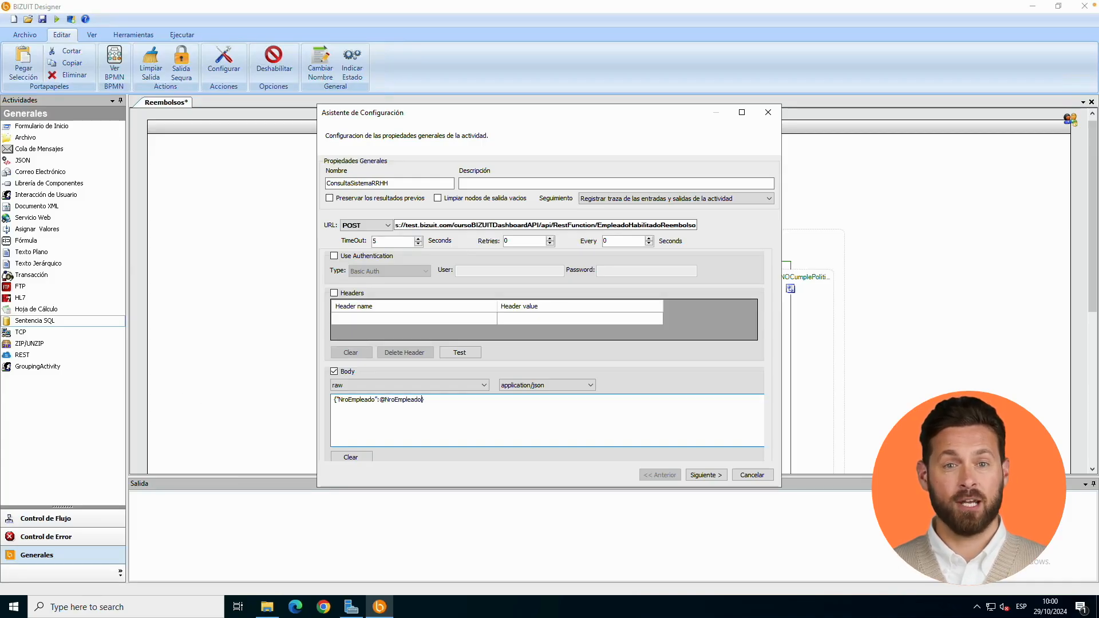
{"action": "left_click", "coordinate": [711, 477]}
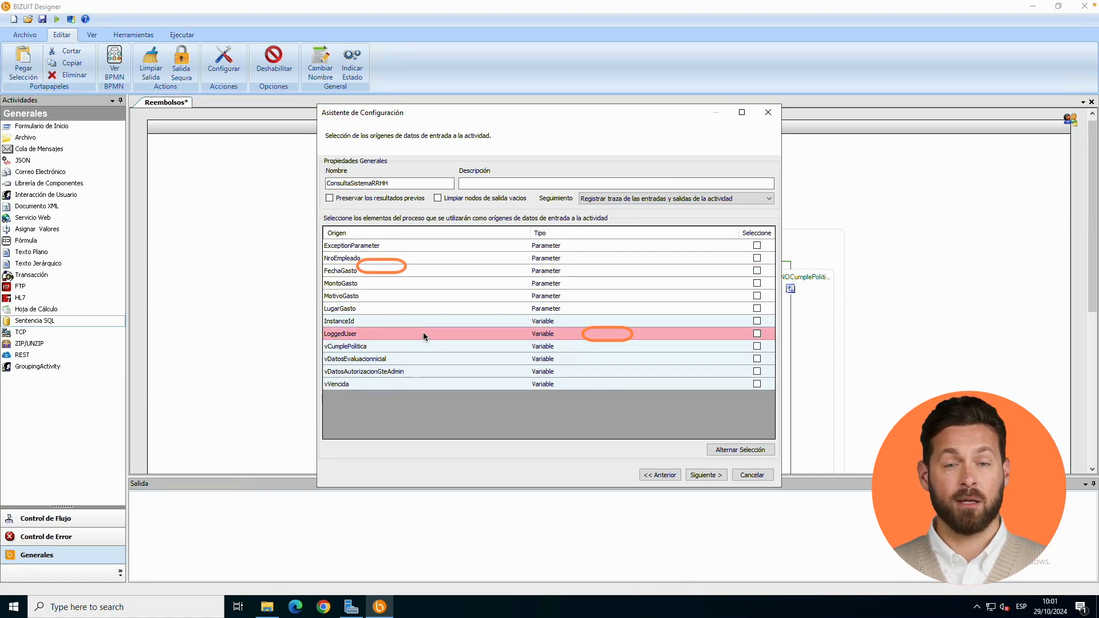
Select the NroEmpleado parameter as the activity's input source and map its Value to bodyText
{"action": "left_click", "coordinate": [757, 258]}
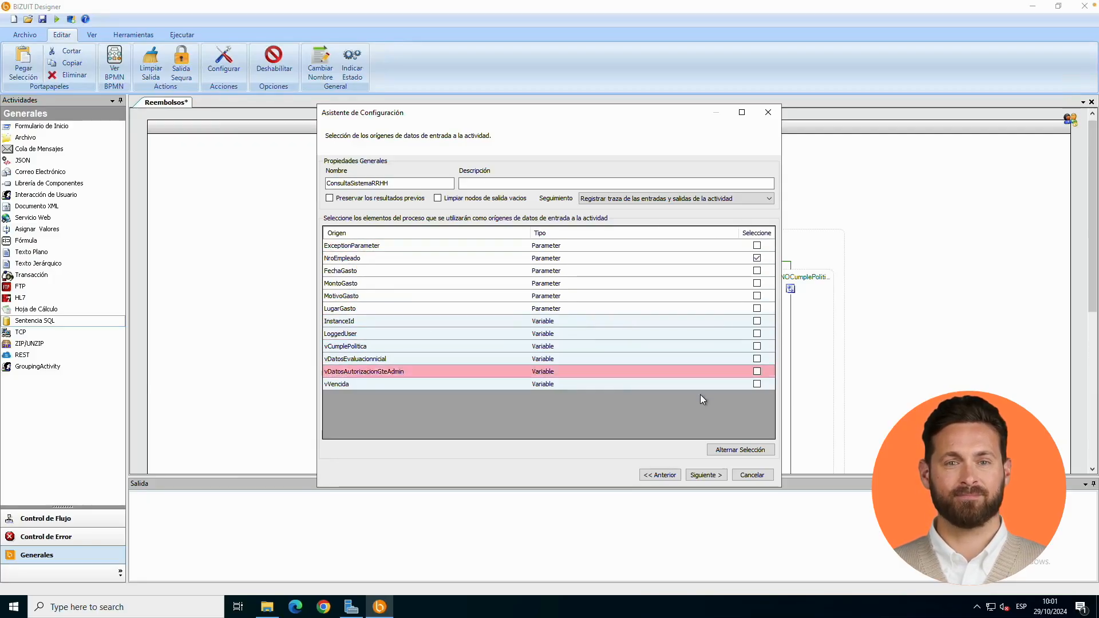
{"action": "left_click", "coordinate": [695, 476]}
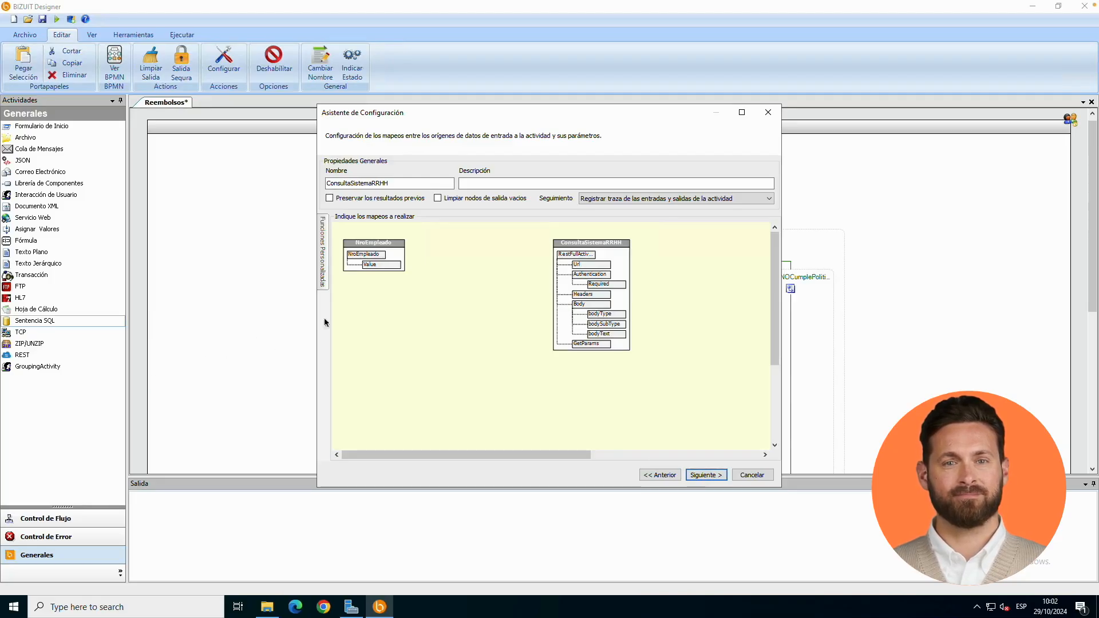
{"action": "left_click", "coordinate": [389, 268]}
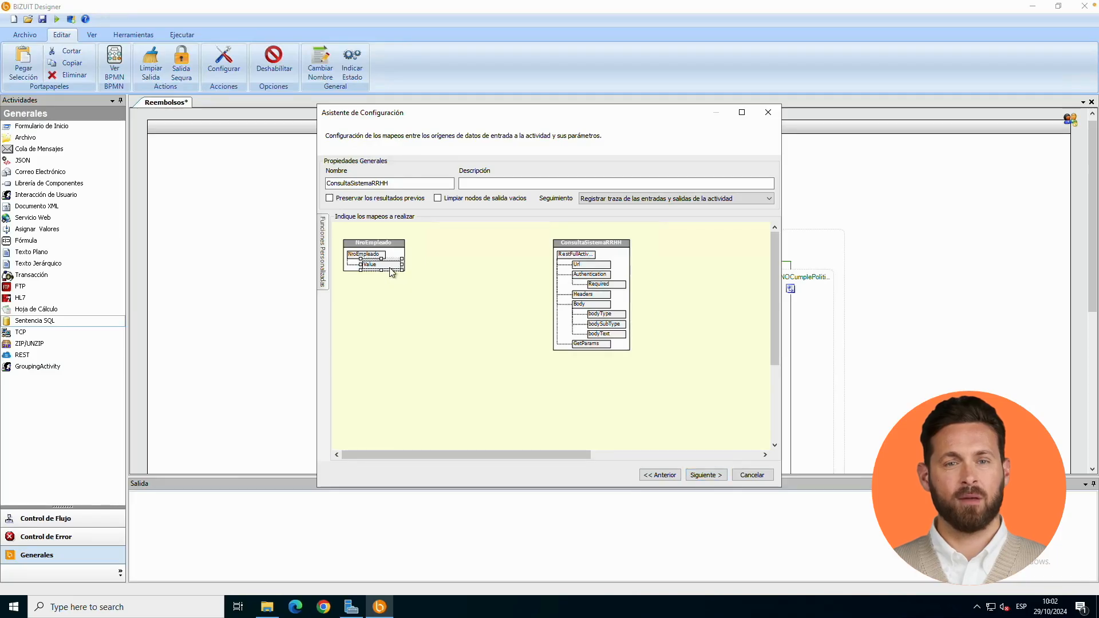
{"action": "left_click_drag", "start_coordinate": [392, 273], "coordinate": [591, 335]}
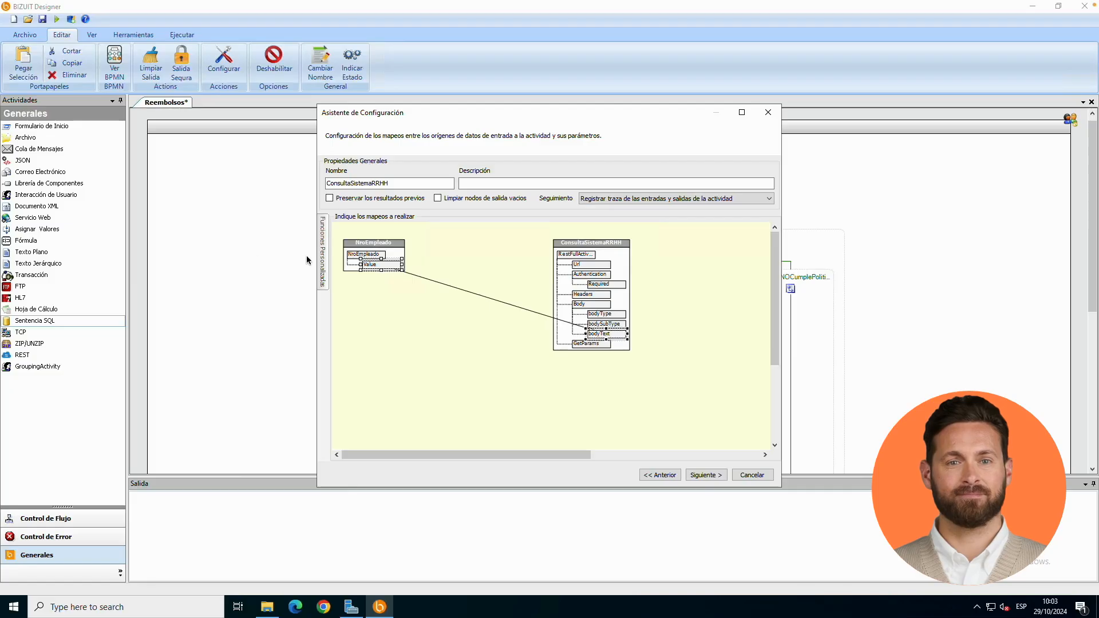
Add a Script function named ArmarBody to the bodyText mapping, returning "{""NroEmpleado"":" & pNroEmpleado & "}"
{"action": "mouse_move", "coordinate": [322, 264]}
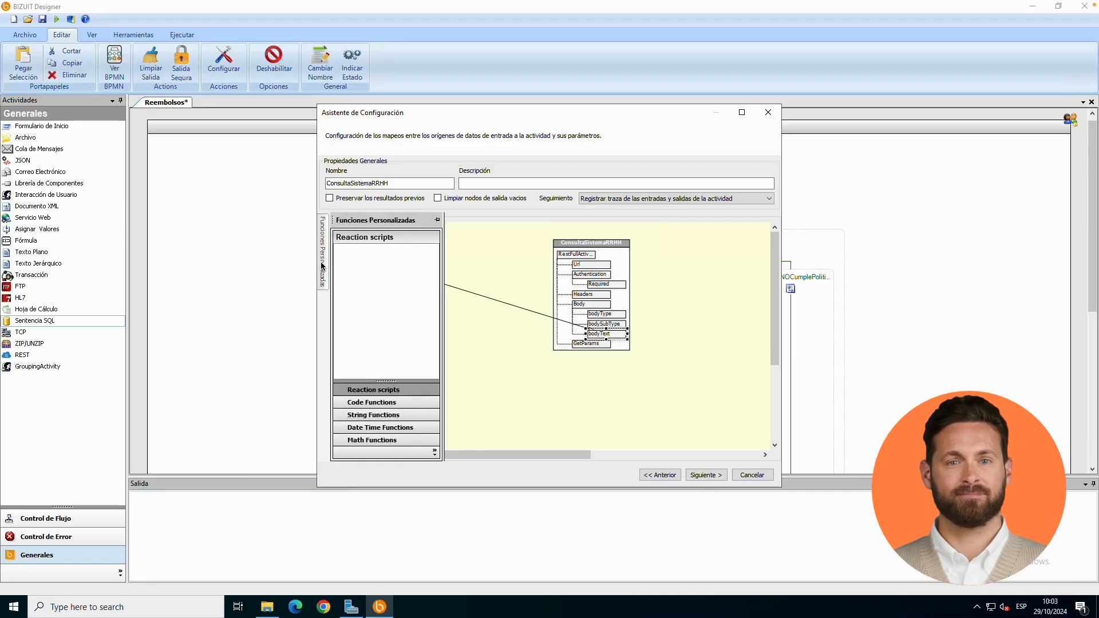
{"action": "left_click", "coordinate": [367, 416]}
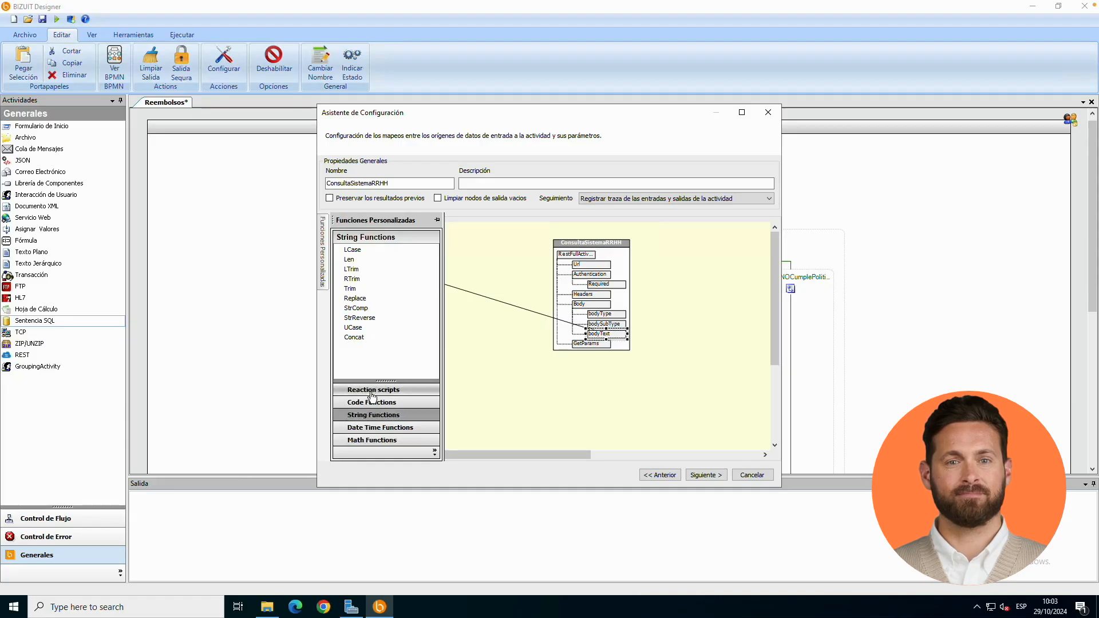
{"action": "left_click", "coordinate": [371, 404]}
{"action": "left_click", "coordinate": [354, 261]}
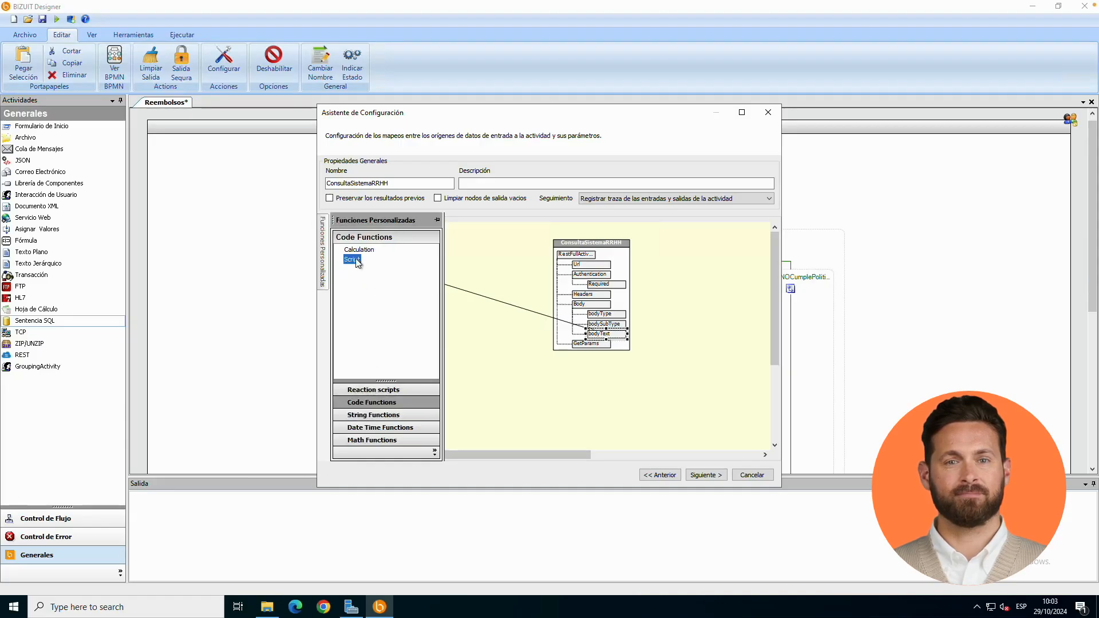
{"action": "left_click_drag", "start_coordinate": [355, 264], "coordinate": [498, 299]}
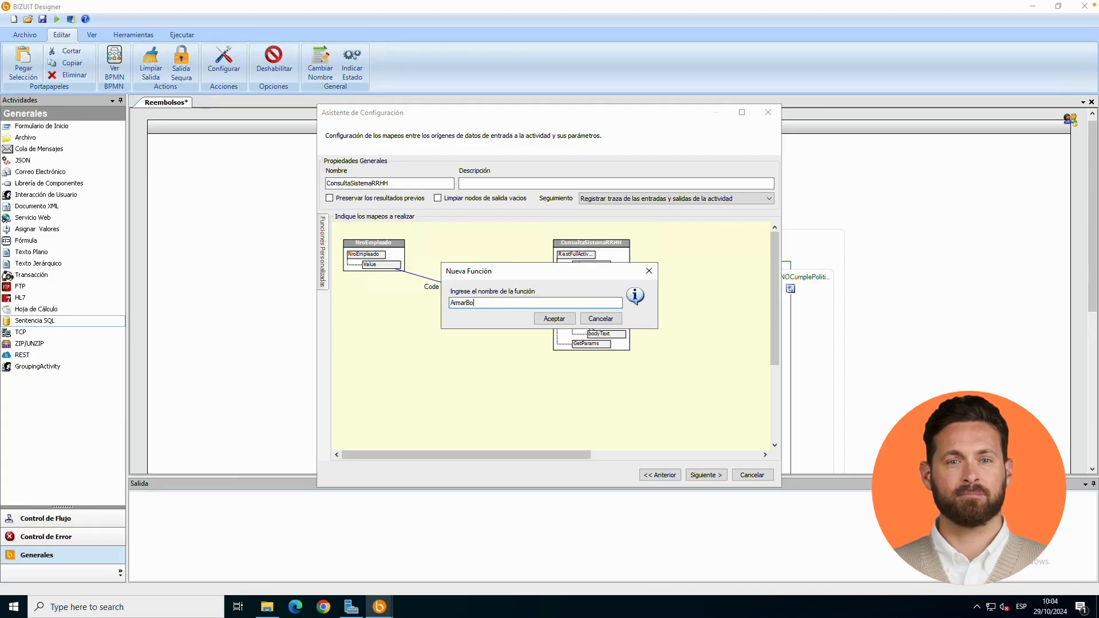
{"action": "left_click", "coordinate": [549, 319]}
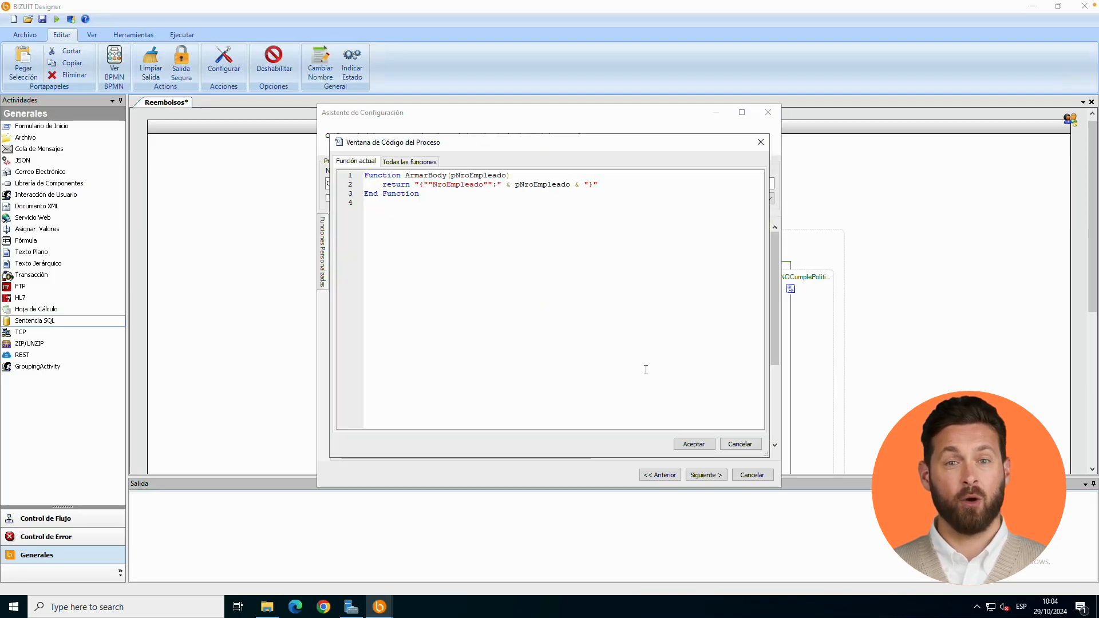
{"action": "left_click", "coordinate": [686, 445]}
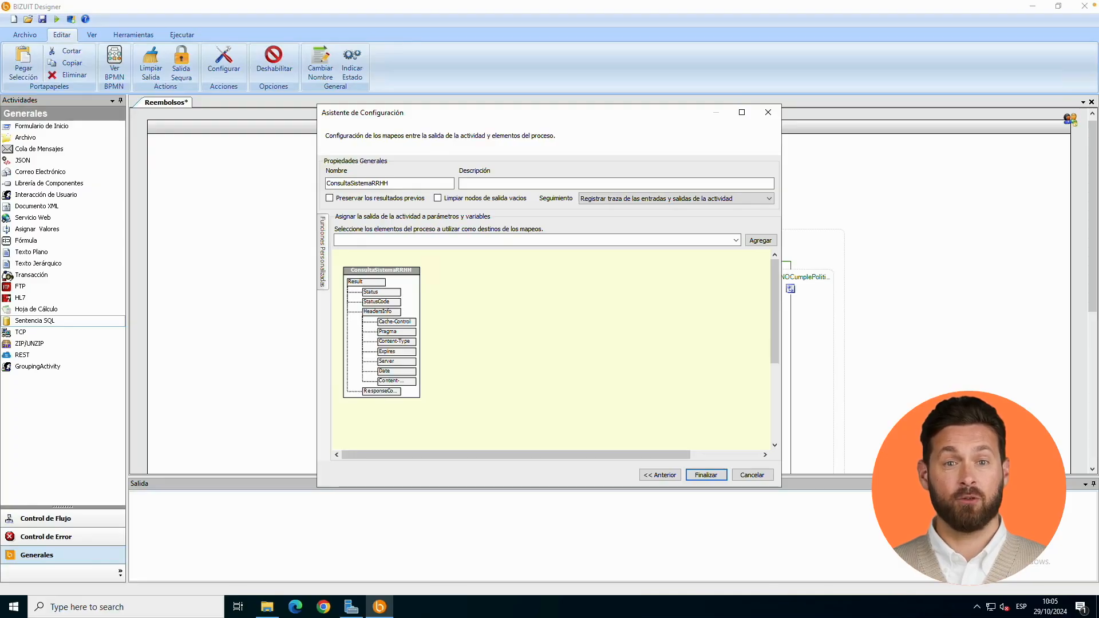
Map the activity's ResponseContent output to the vCumplePolitica variable and finish the ConsultaSistemaRRHH configuration
{"action": "left_click", "coordinate": [692, 241]}
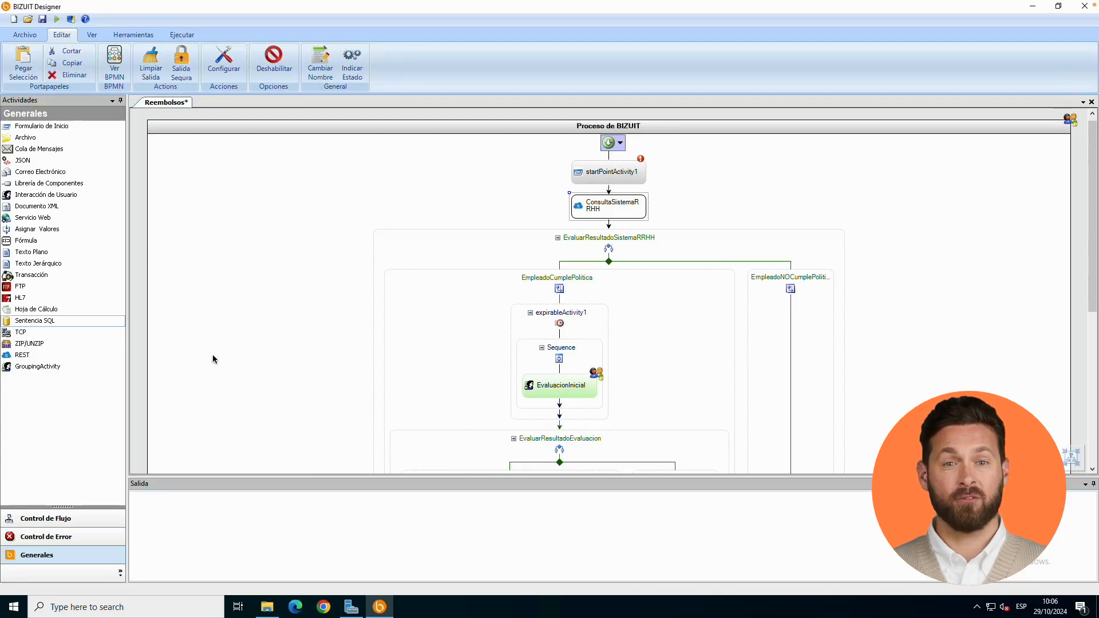
Open the process parameters and set the default value of FechaGasto to 2024-10-01
{"action": "right_click", "coordinate": [216, 330]}
{"action": "left_click", "coordinate": [240, 338]}
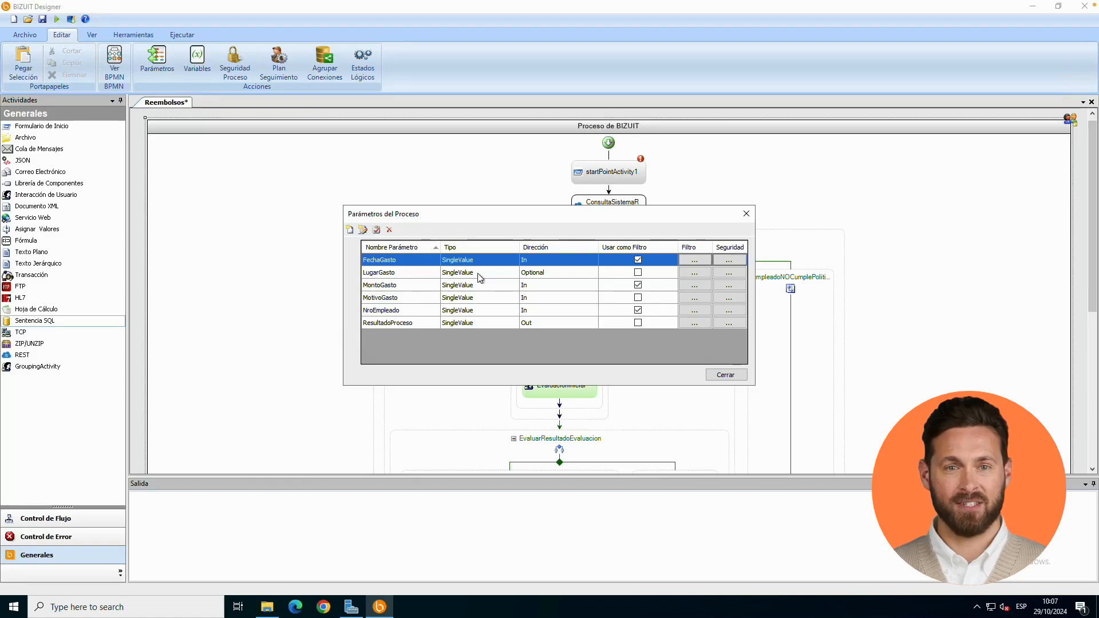
{"action": "double_click", "coordinate": [419, 268]}
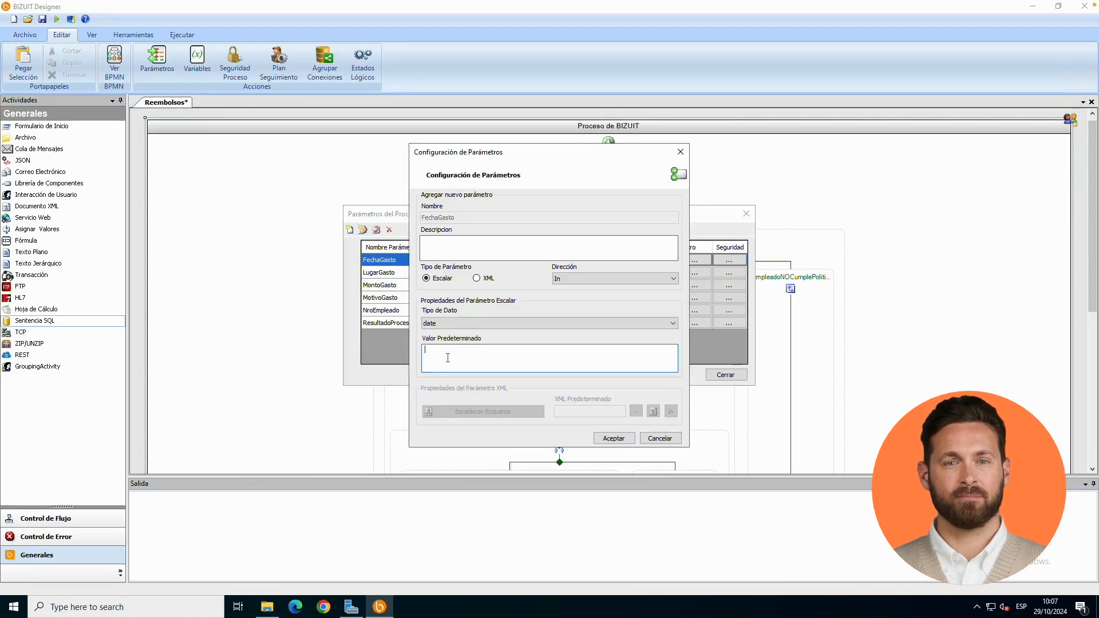
{"action": "type", "text": "2024-10-01"}
{"action": "left_click", "coordinate": [614, 439]}
Set the default value of the MontoGasto parameter to 20000
{"action": "double_click", "coordinate": [411, 286]}
{"action": "left_click", "coordinate": [447, 354]}
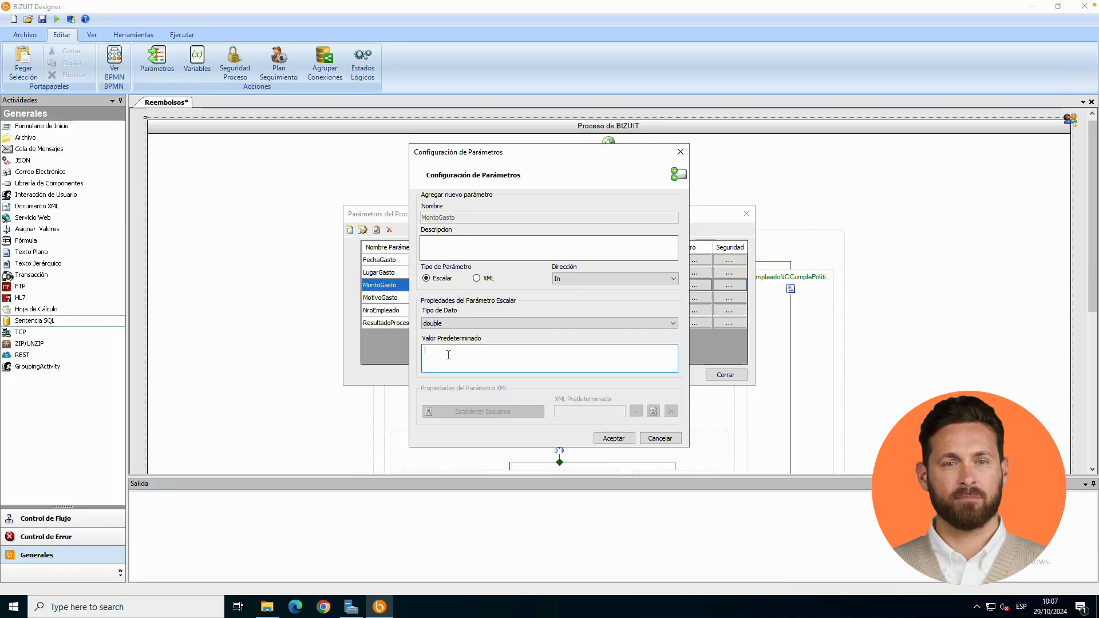
{"action": "type", "text": "20000"}
{"action": "left_click", "coordinate": [613, 438]}
Enter a default value for the MotivoGasto parameter
{"action": "left_click", "coordinate": [421, 300]}
{"action": "double_click", "coordinate": [421, 301]}
{"action": "left_click", "coordinate": [429, 350]}
{"action": "left_click", "coordinate": [613, 439]}
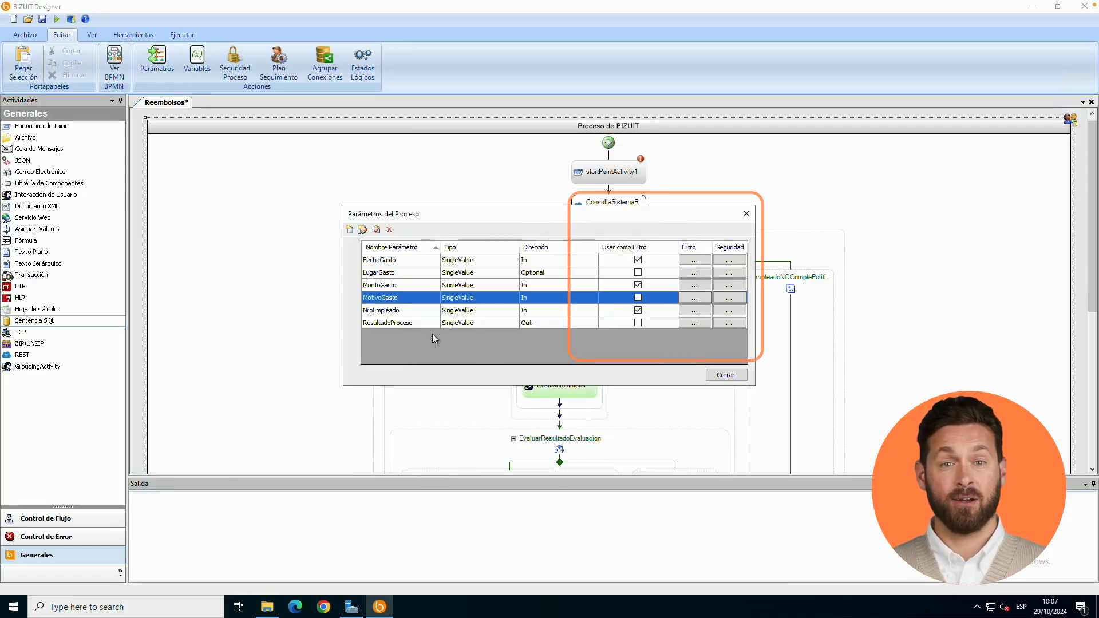
Set the default value of the NroEmpleado parameter to 1 and close the process parameters
{"action": "double_click", "coordinate": [424, 312]}
{"action": "left_click", "coordinate": [458, 351]}
{"action": "left_click", "coordinate": [613, 439]}
{"action": "left_click", "coordinate": [725, 375]}
Set a breakpoint on the ConsultaSistemaRRHH activity and run the Reembolsos process up to it
{"action": "right_click", "coordinate": [623, 206]}
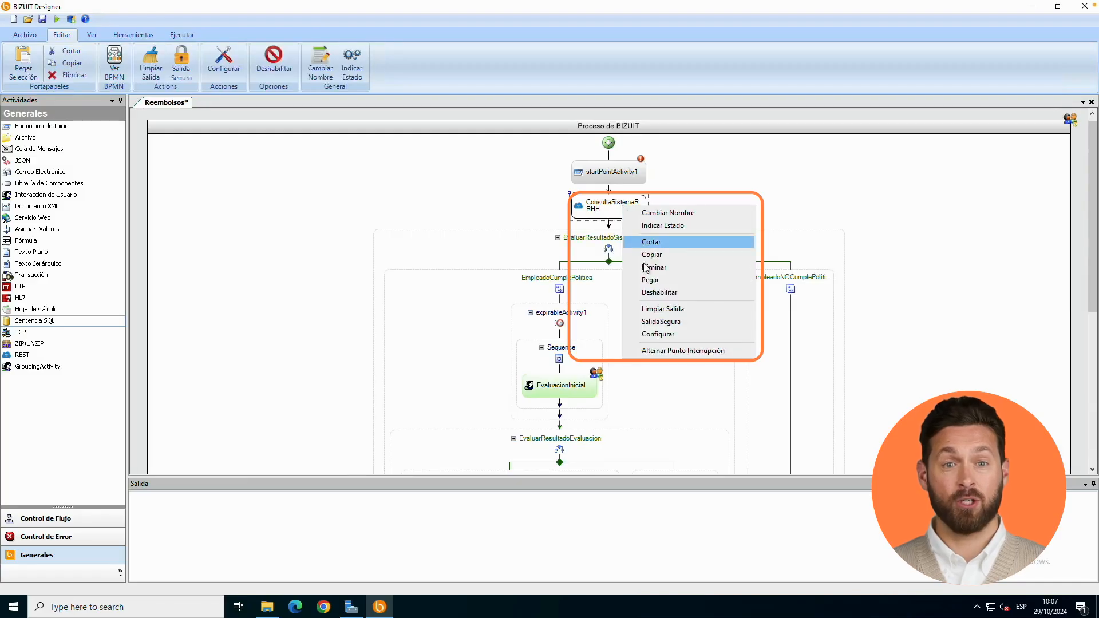
{"action": "left_click", "coordinate": [656, 350]}
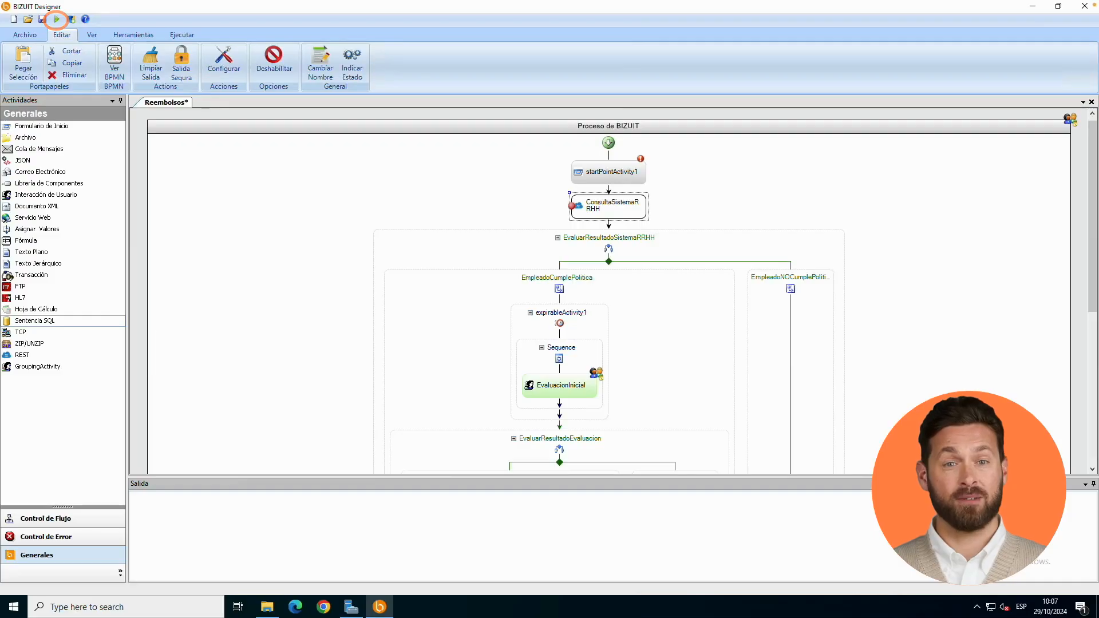
{"action": "left_click", "coordinate": [57, 22]}
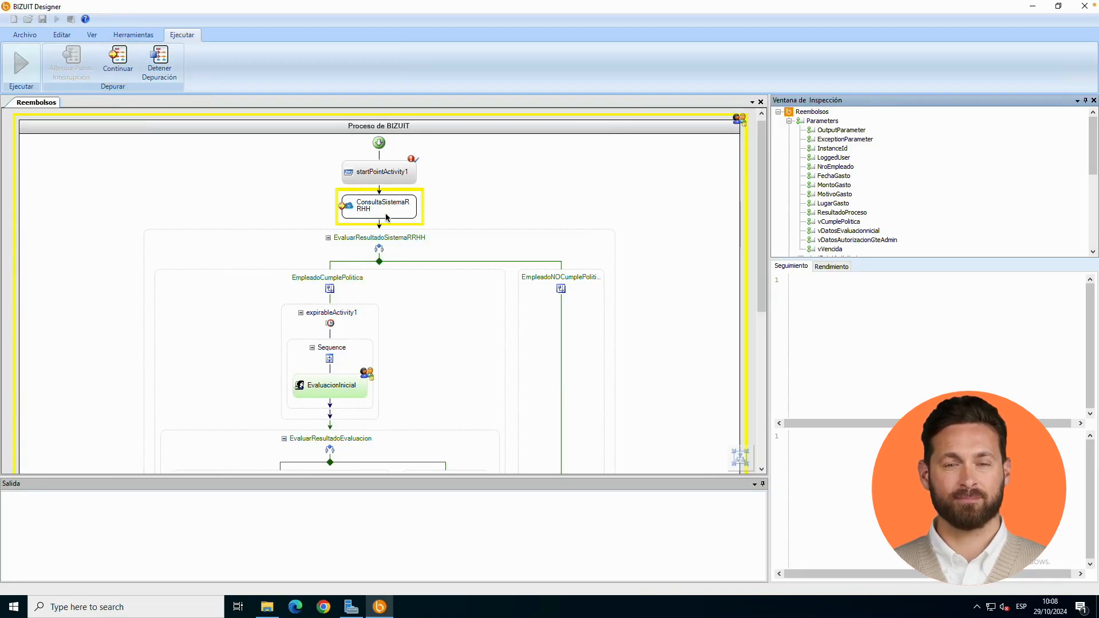
Continue execution past ConsultaSistemaRRHH and examine its tracked input bodyText and output ResponseContent in the enlarged inspection window
{"action": "left_click", "coordinate": [125, 70]}
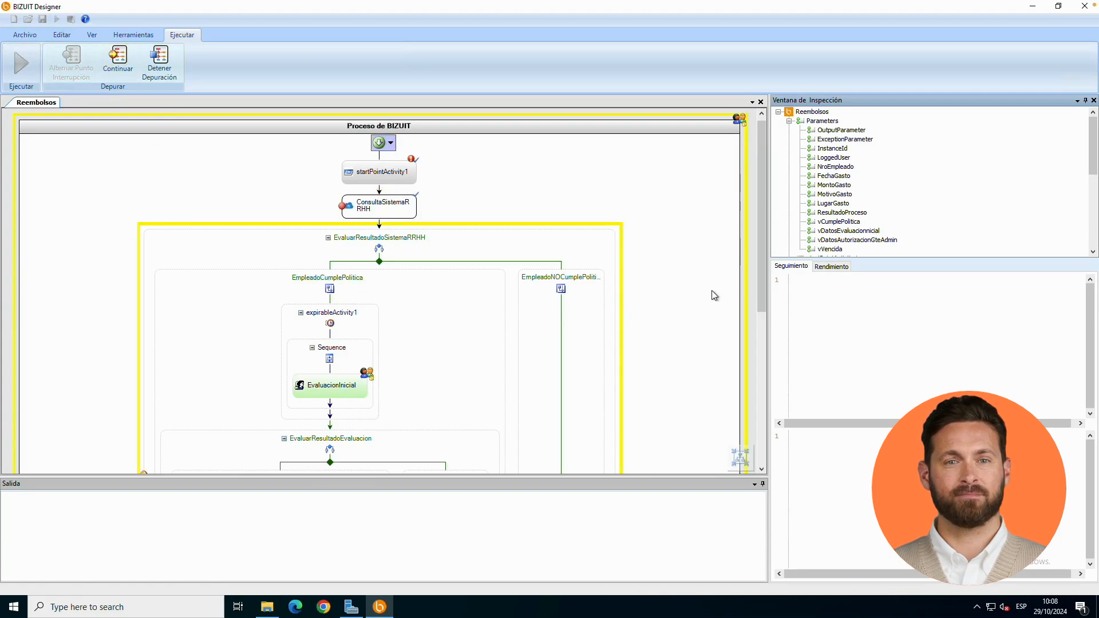
{"action": "left_click_drag", "start_coordinate": [772, 273], "coordinate": [657, 272]}
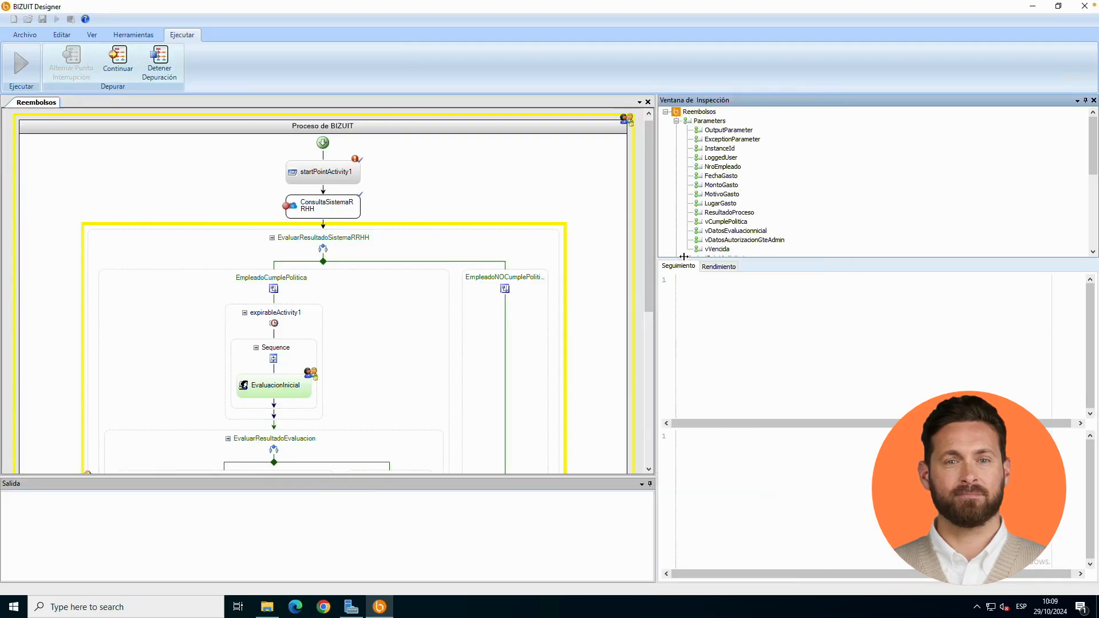
{"action": "left_click_drag", "start_coordinate": [1094, 155], "coordinate": [1095, 209]}
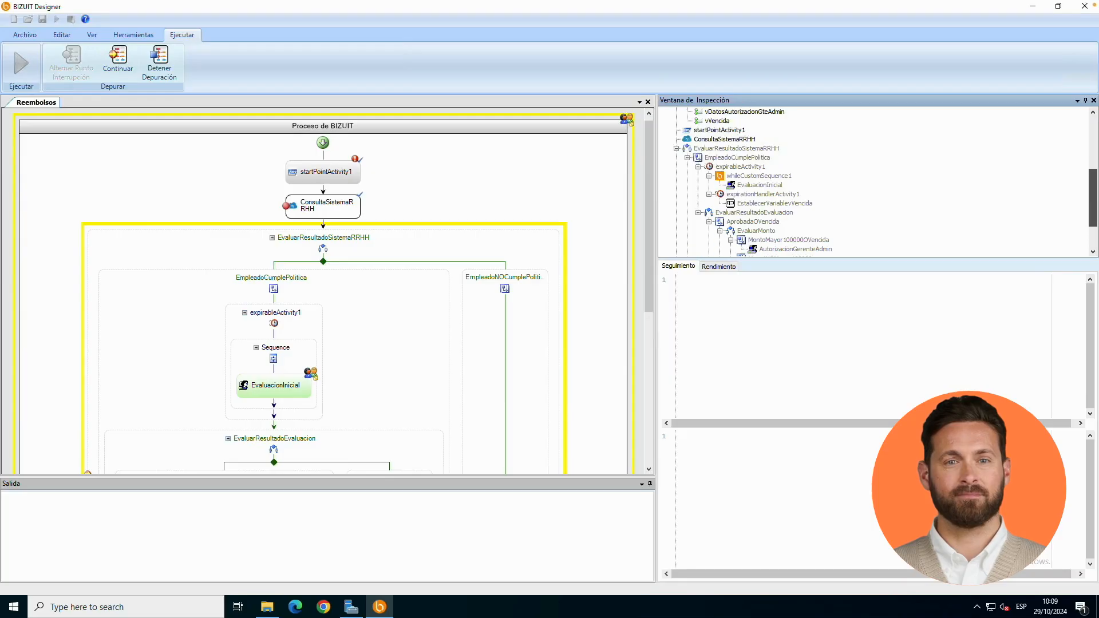
{"action": "left_click", "coordinate": [744, 139]}
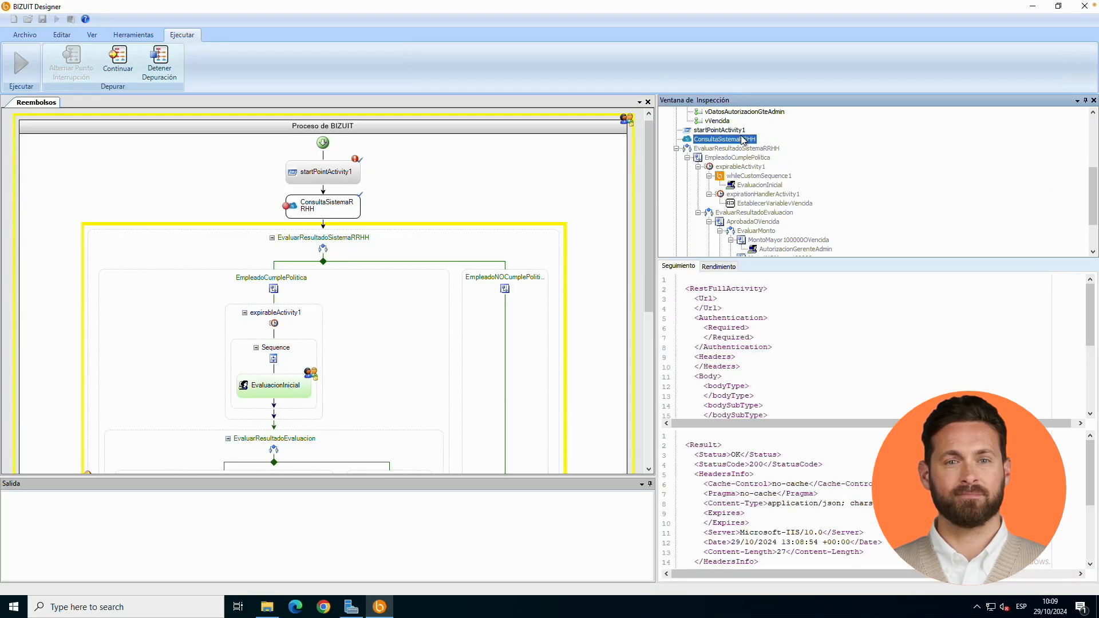
{"action": "left_click_drag", "start_coordinate": [1090, 302], "coordinate": [1089, 342]}
{"action": "left_click_drag", "start_coordinate": [827, 332], "coordinate": [753, 333]}
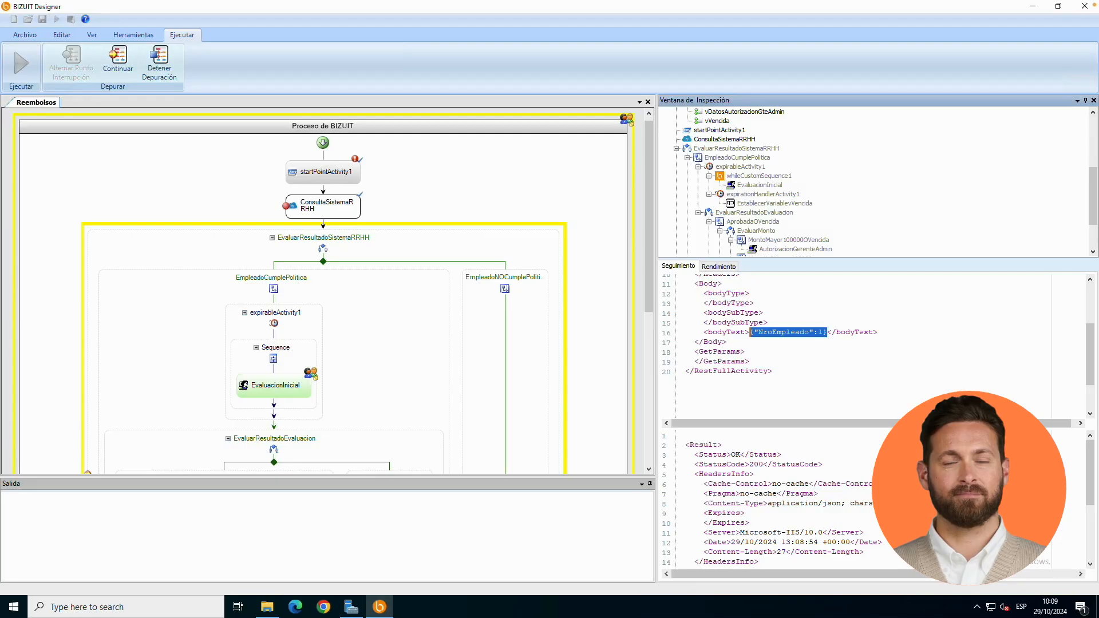
{"action": "left_click_drag", "start_coordinate": [1093, 483], "coordinate": [1094, 514]}
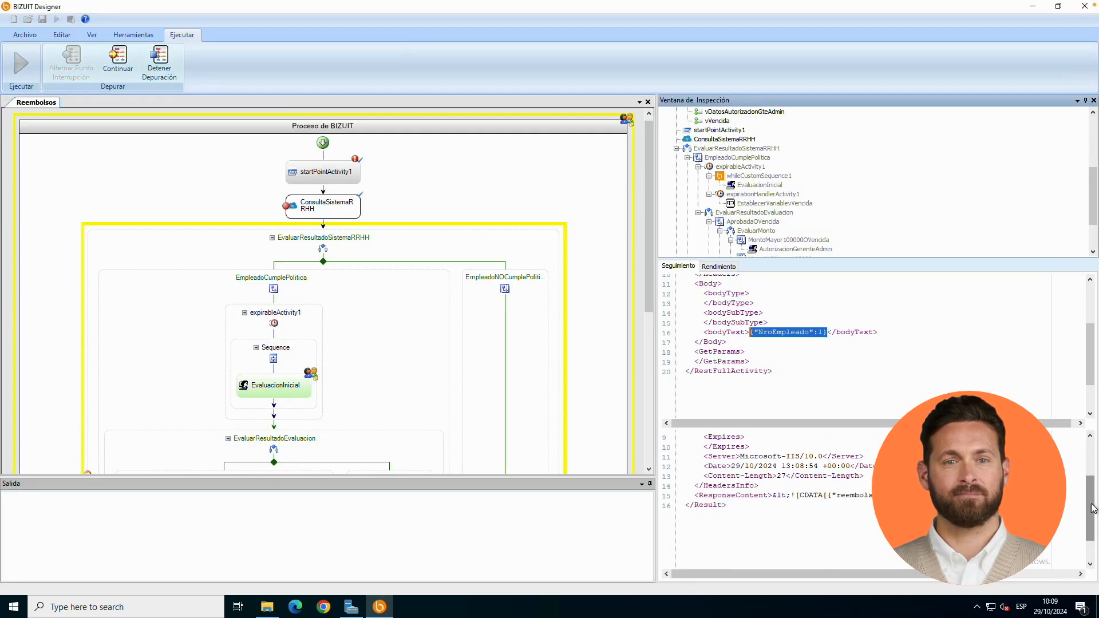
{"action": "left_click_drag", "start_coordinate": [828, 496], "coordinate": [973, 496]}
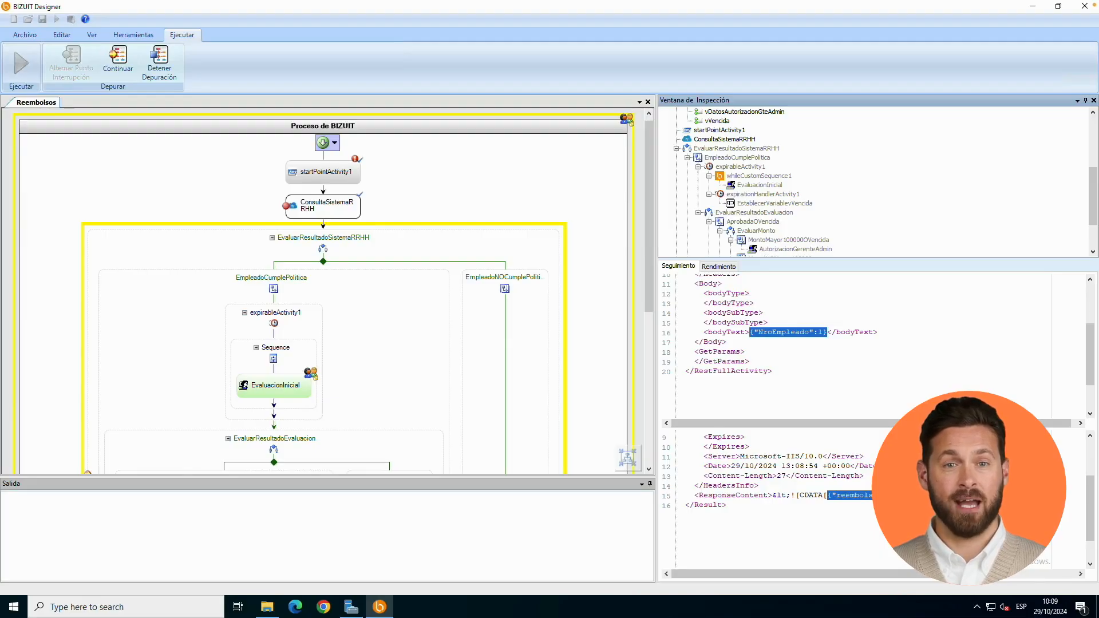
Inspect the value of the vCumplePolitica variable and stop debugging the process
{"action": "left_click_drag", "start_coordinate": [1096, 208], "coordinate": [1096, 168]}
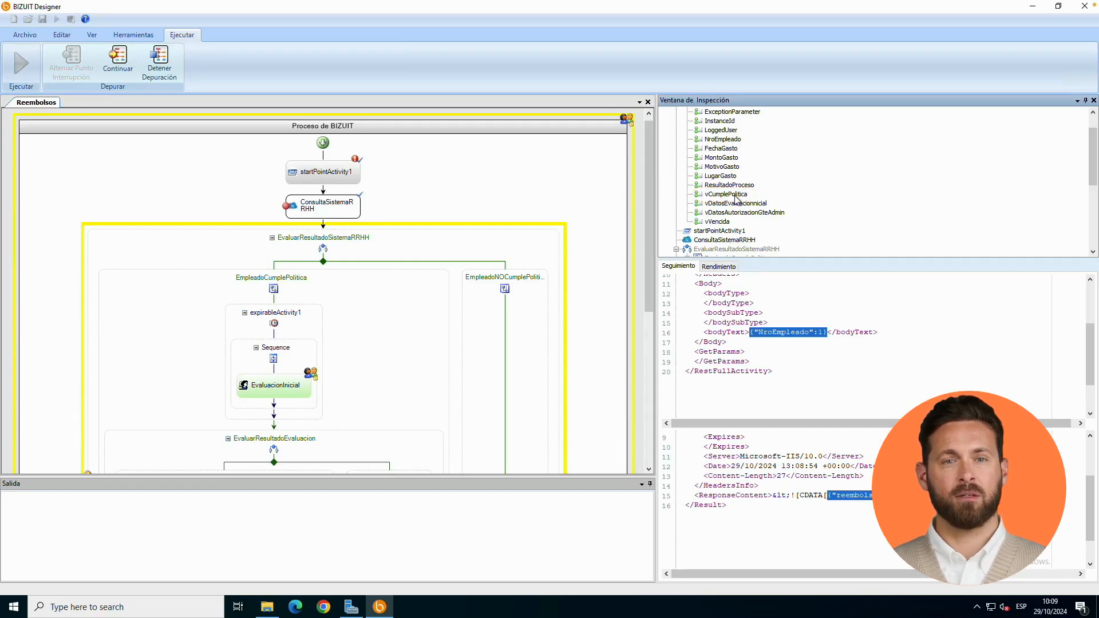
{"action": "left_click", "coordinate": [727, 195]}
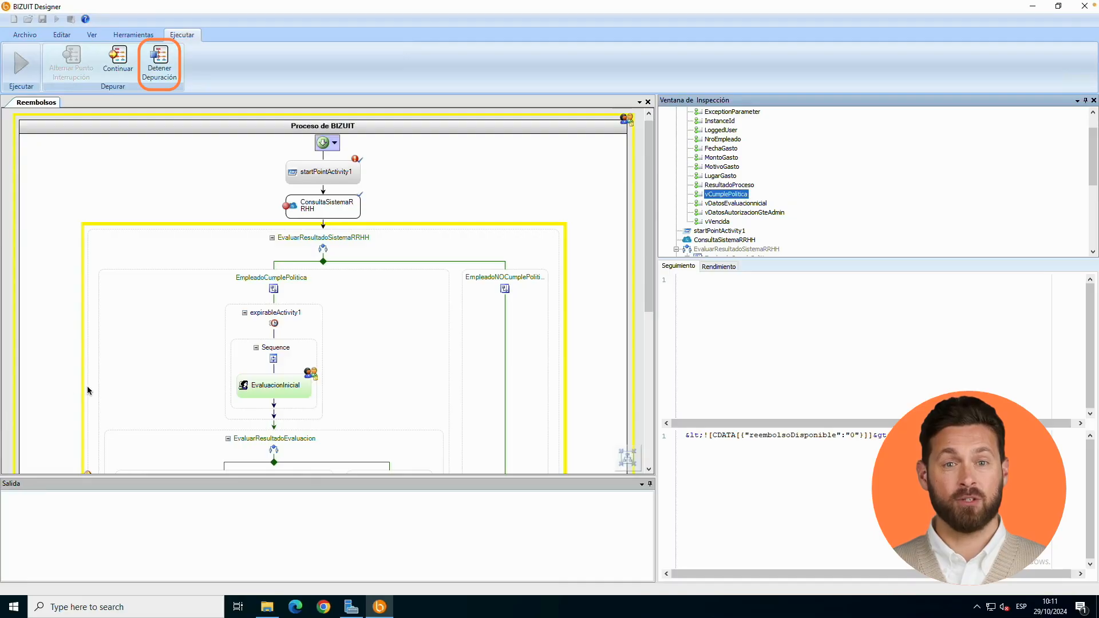
{"action": "mouse_move", "coordinate": [193, 318]}
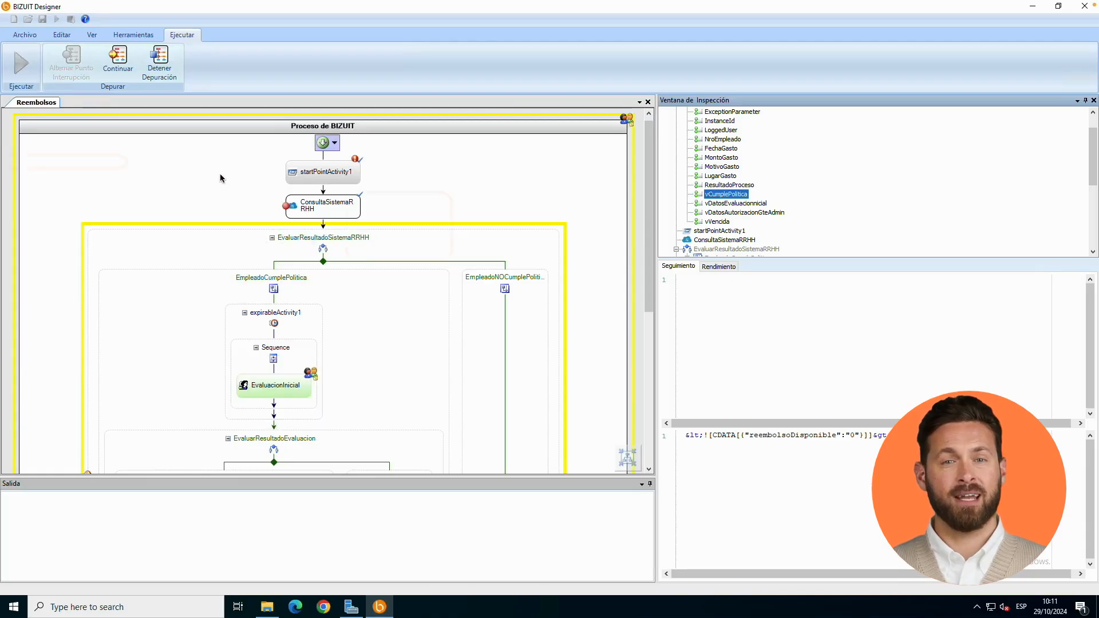
{"action": "left_click", "coordinate": [159, 62]}
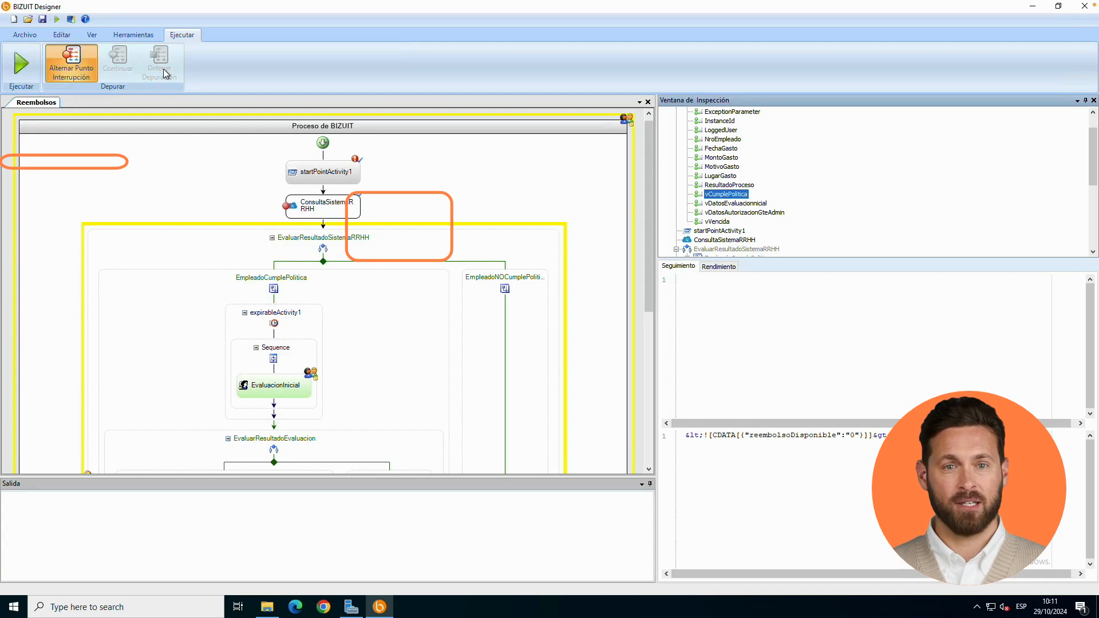
{"action": "key", "text": "Return"}
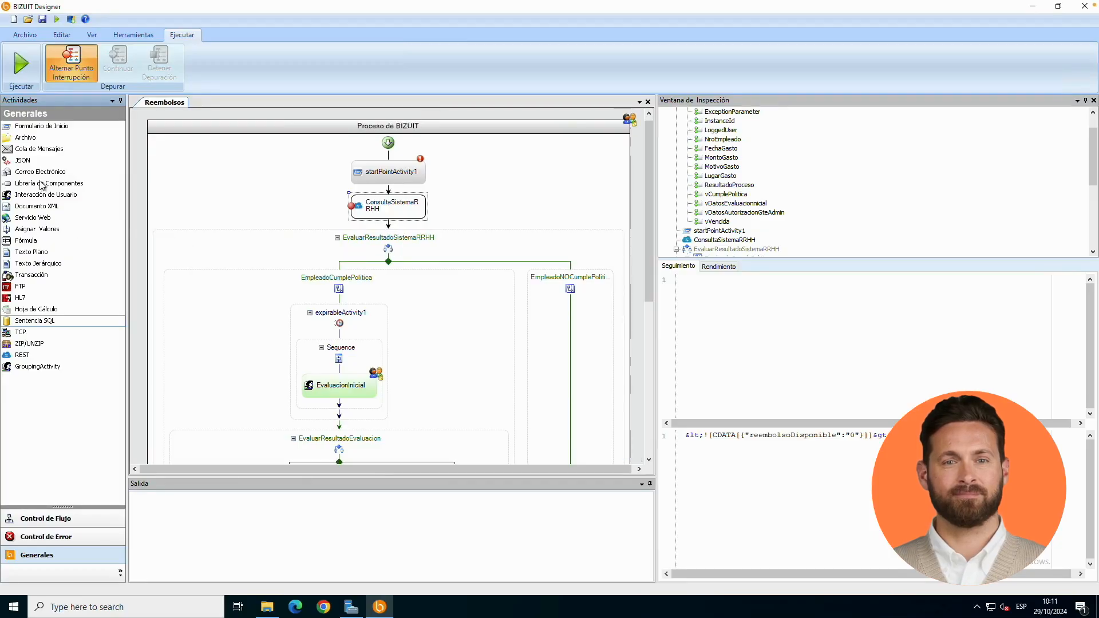
Add a JSON activity between ConsultaSistemaRRHH and EvaluarResultadoSistemaRRHH and open its configuration
{"action": "left_click", "coordinate": [28, 162]}
{"action": "left_click_drag", "start_coordinate": [28, 162], "coordinate": [391, 232]}
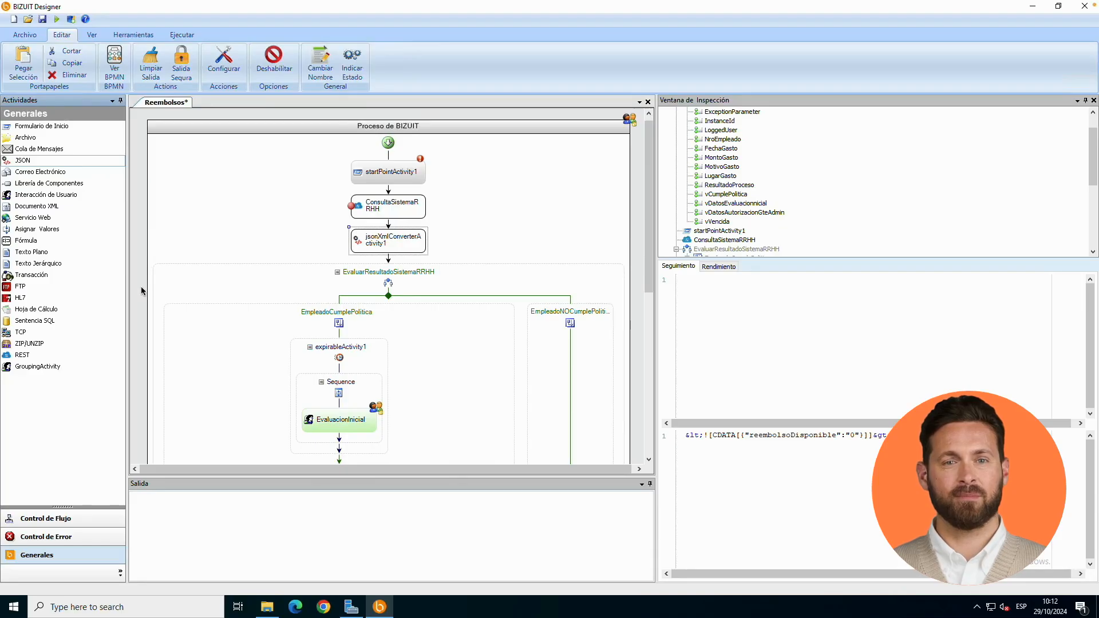
{"action": "double_click", "coordinate": [419, 241]}
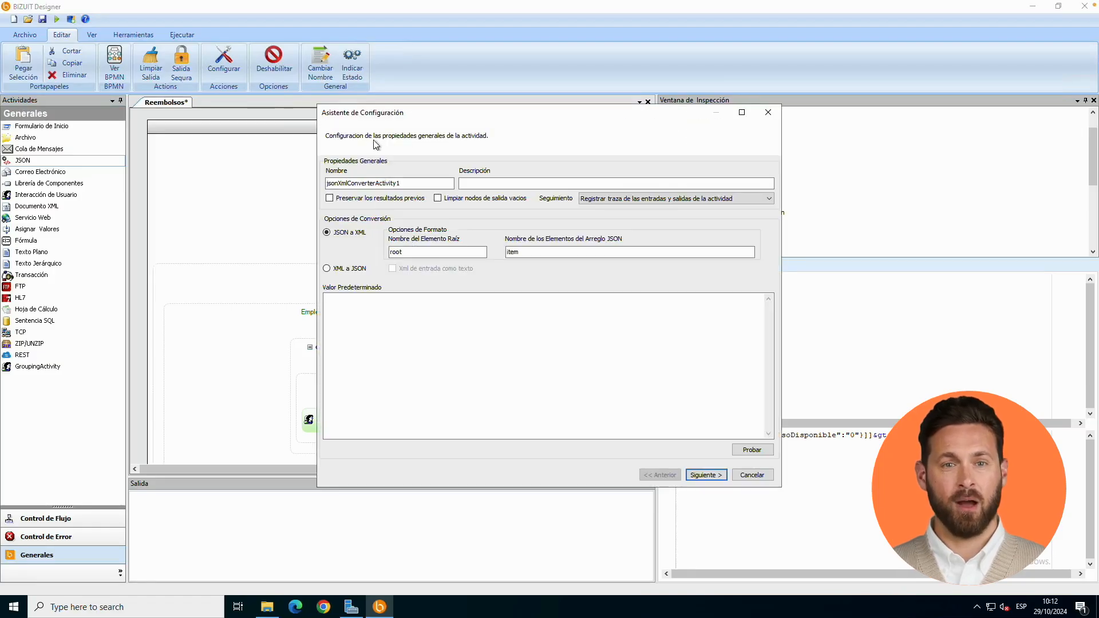
Name the JSON conversion activity ParsearRespuestaAPI and move its configuration dialog clear of the inspection output
{"action": "double_click", "coordinate": [413, 183]}
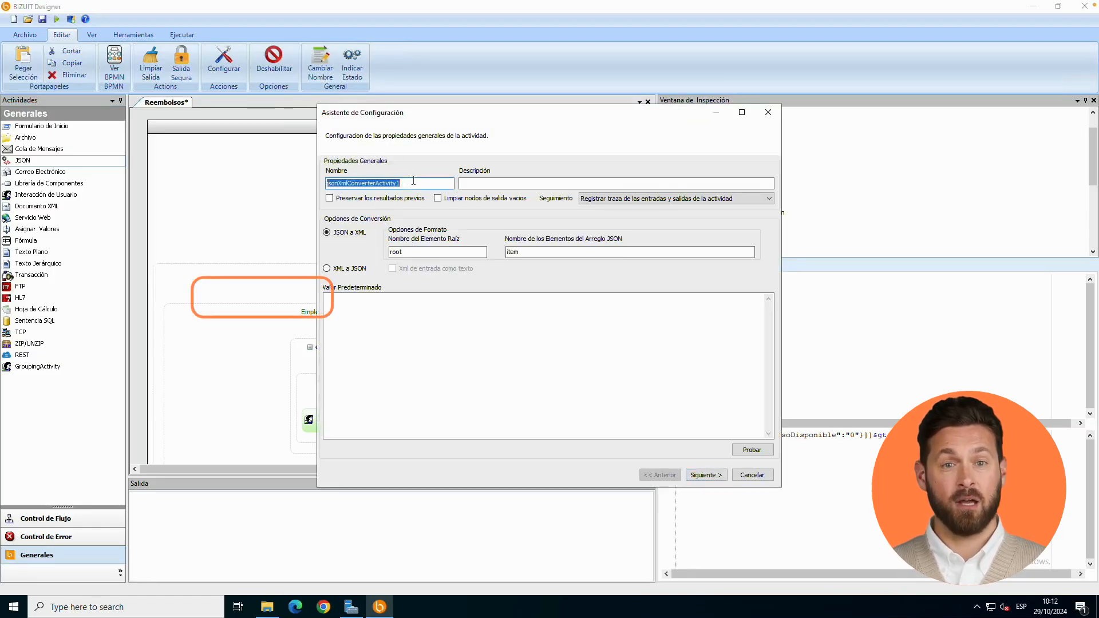
{"action": "type", "text": "ParsearRespuestaAPI"}
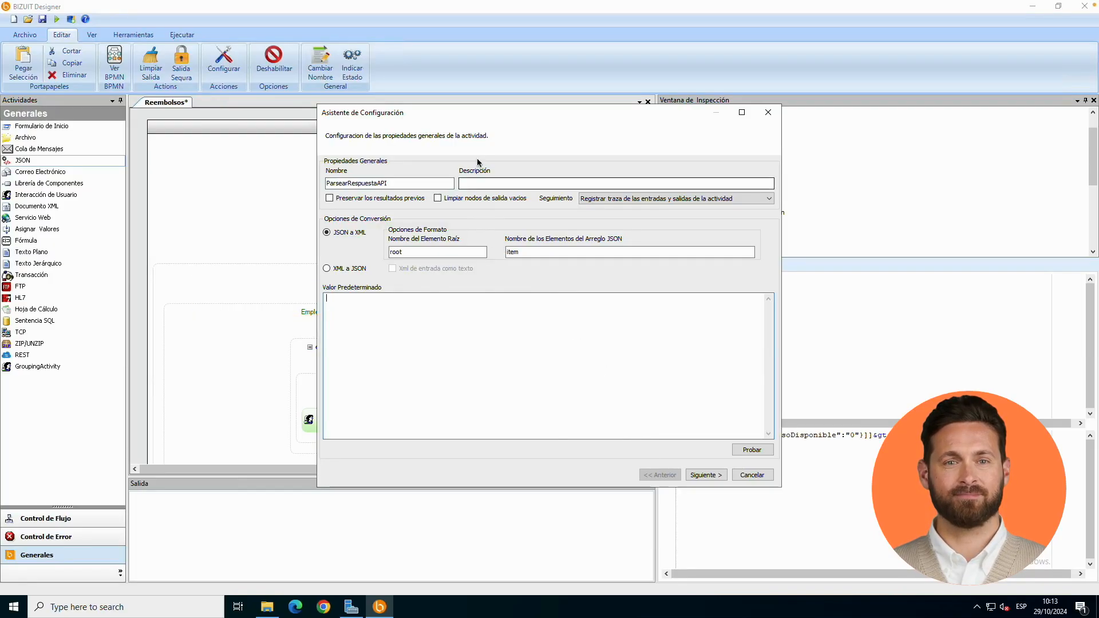
{"action": "left_click_drag", "start_coordinate": [506, 114], "coordinate": [386, 118]}
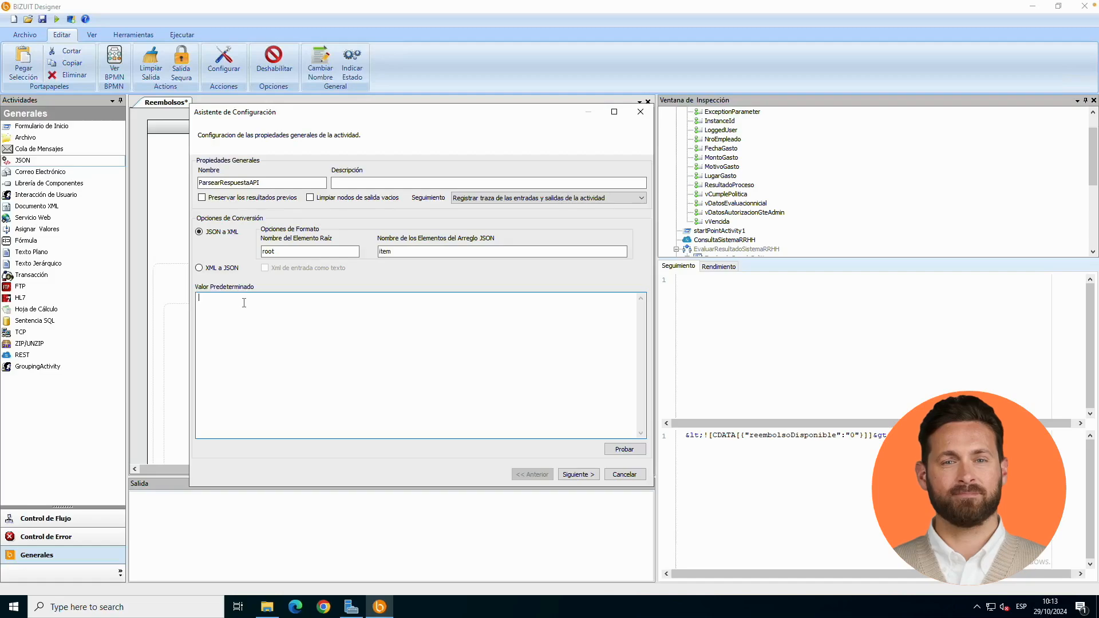
Set the JSON to XML default value to {"reembolsoDisponible":"0"}, test the conversion and close the result
{"action": "type", "text": "reembolsoDisponib"}
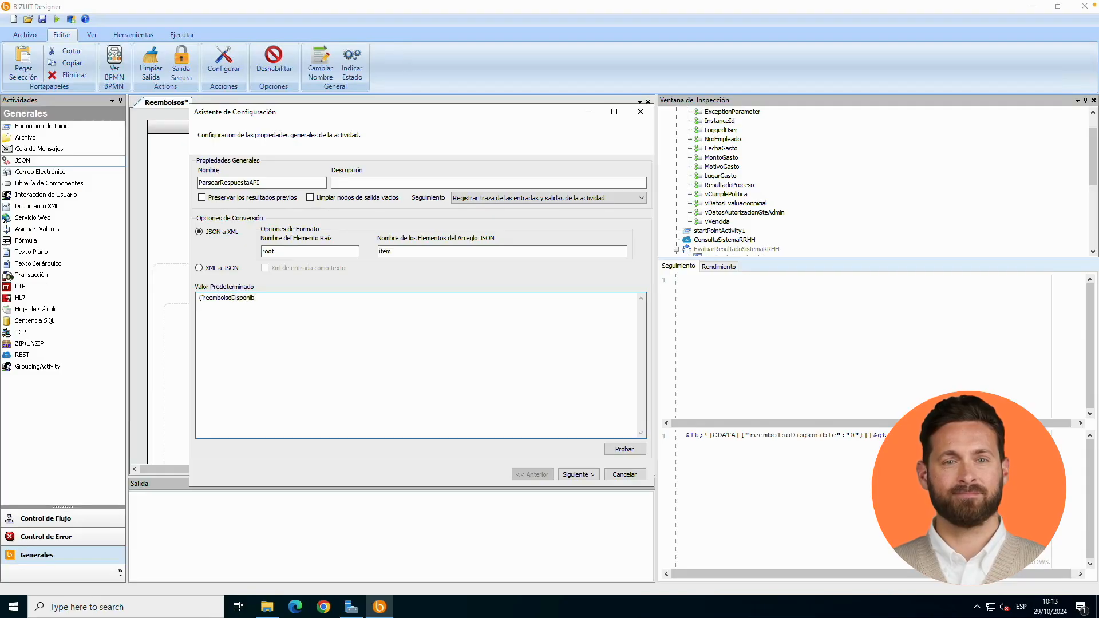
{"action": "type", "text": "le\":\"0"}
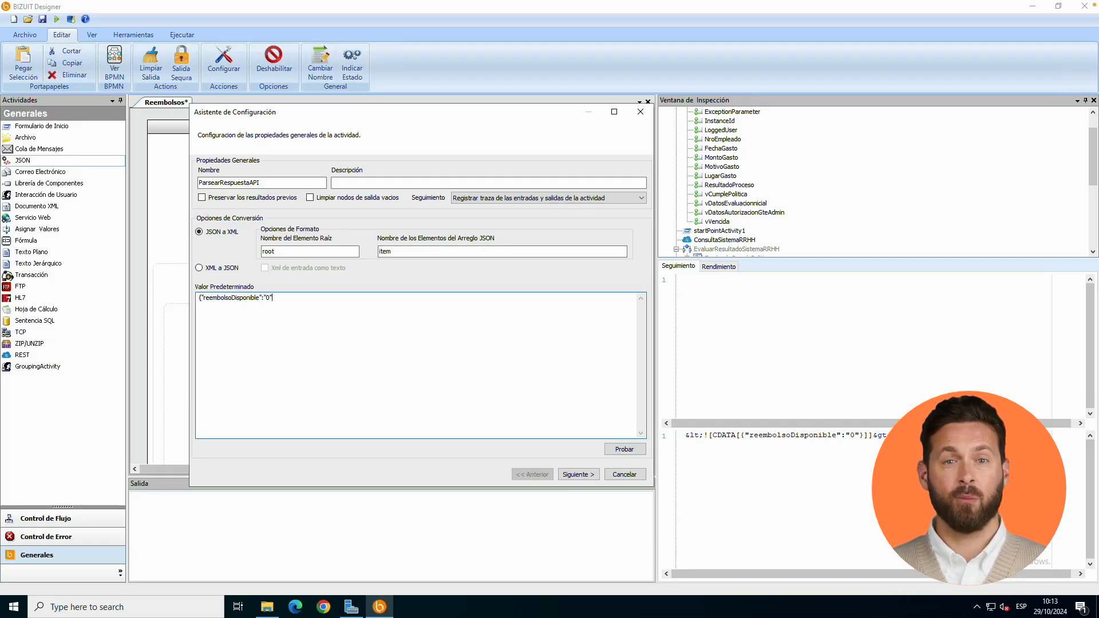
{"action": "type", "text": "\"}"}
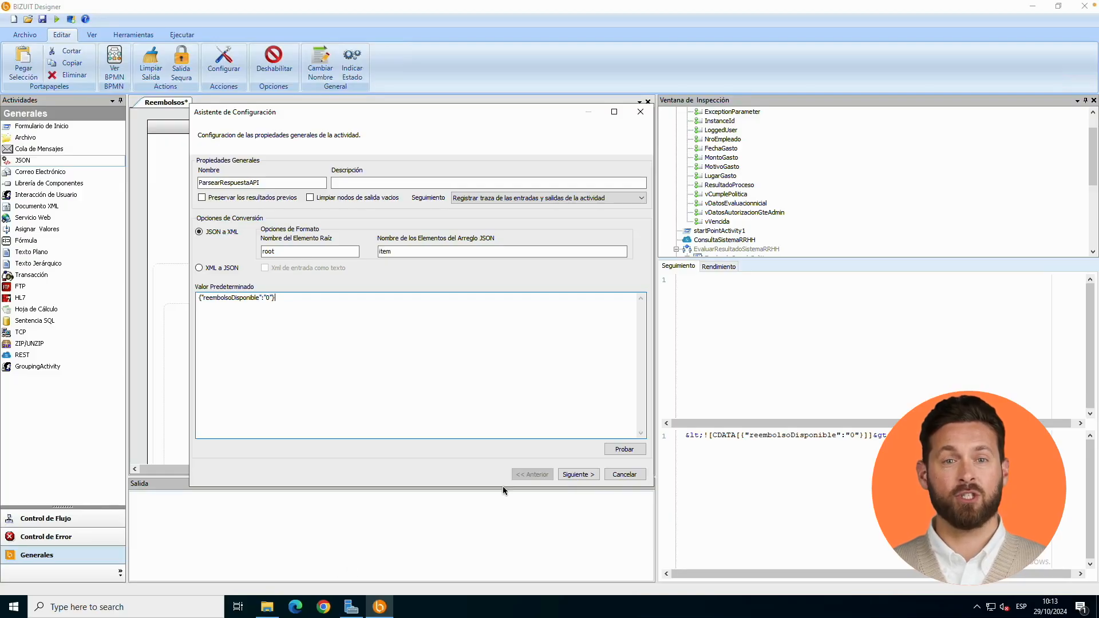
{"action": "left_click", "coordinate": [628, 451]}
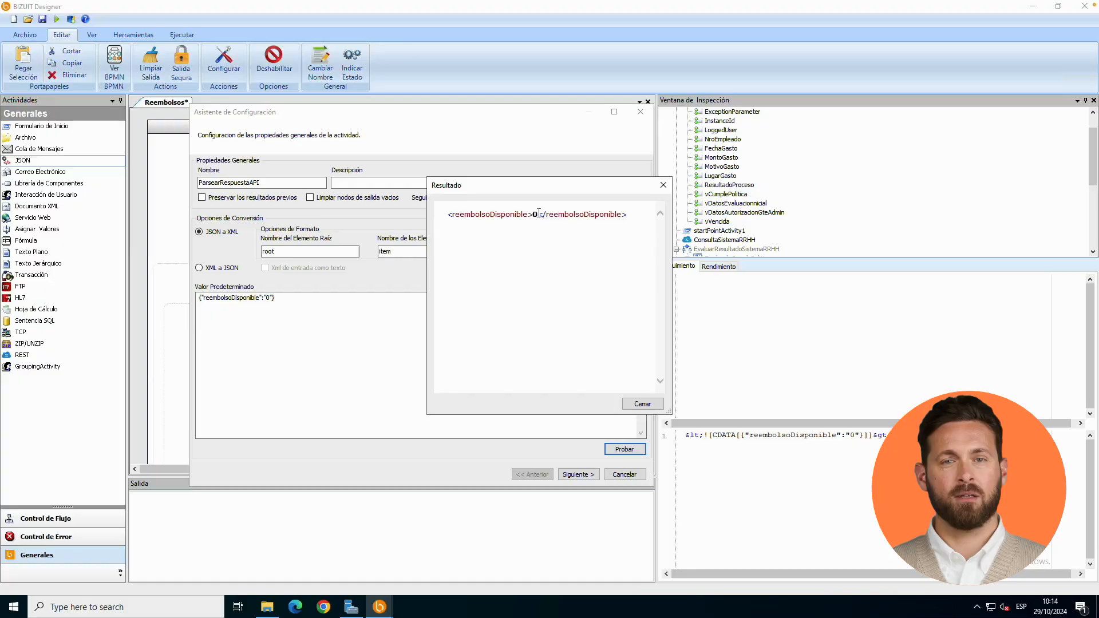
{"action": "left_click", "coordinate": [643, 404]}
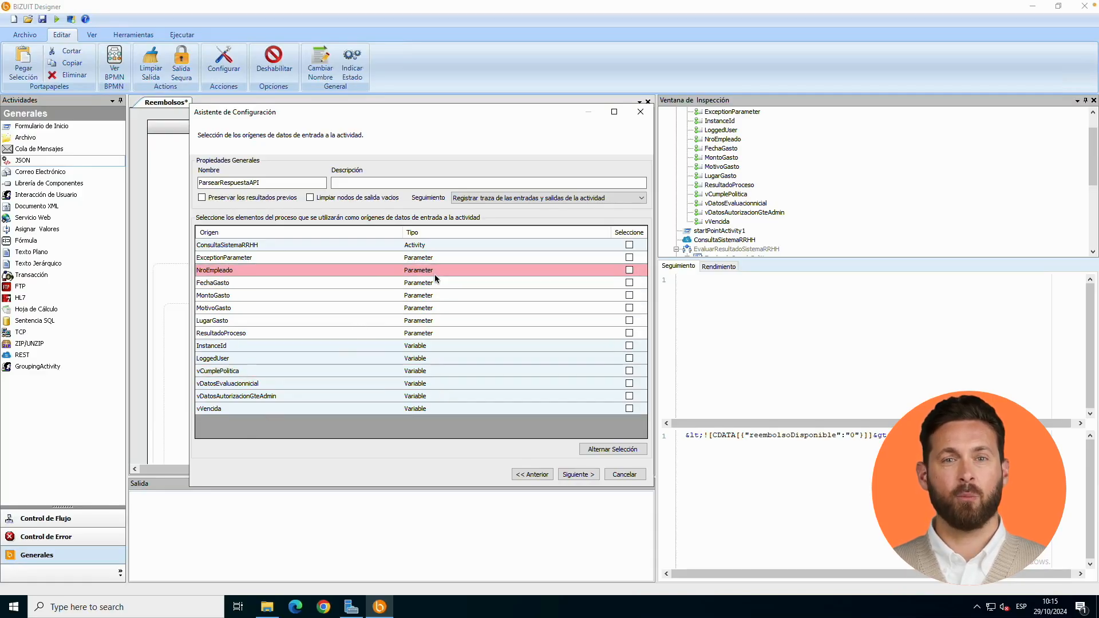
Select ConsultaSistemaRRHH as the input data source and map its ResponseContent to the converter's Json parameter
{"action": "left_click", "coordinate": [630, 246]}
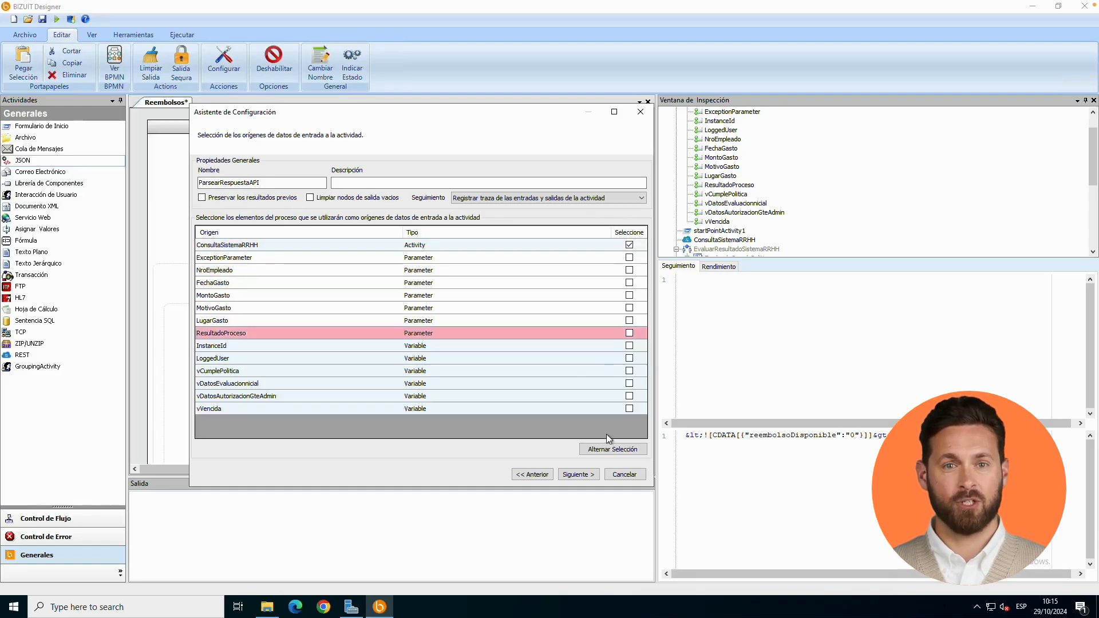
{"action": "left_click", "coordinate": [578, 476]}
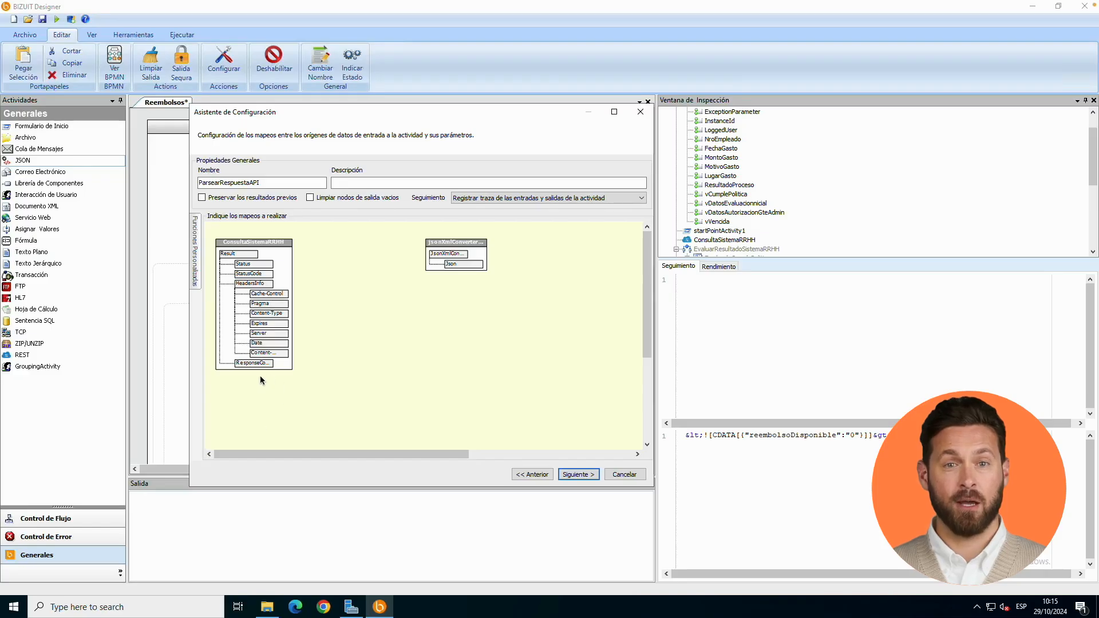
{"action": "left_click_drag", "start_coordinate": [271, 366], "coordinate": [464, 271]}
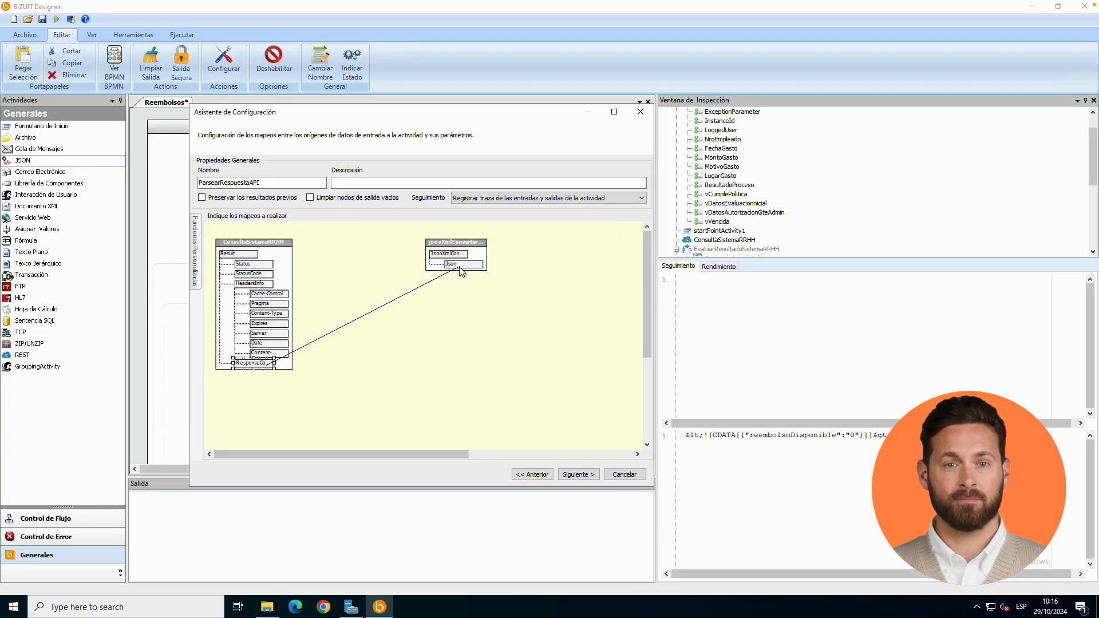
{"action": "left_click", "coordinate": [570, 473]}
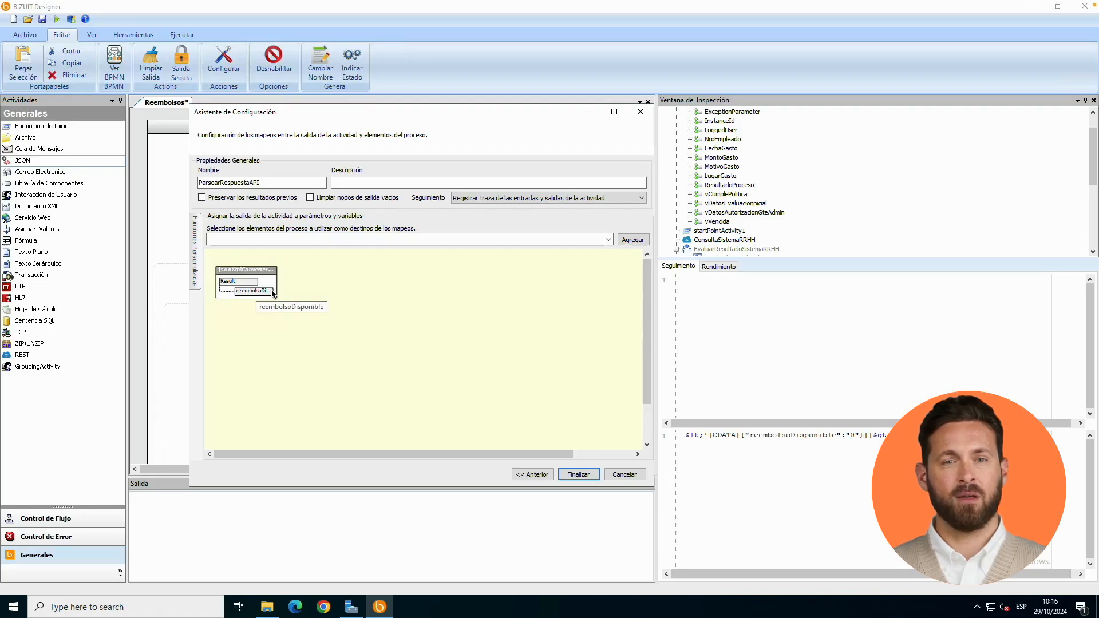
Add the vCumplePolitica variable as output destination, map reembolsoDisponible to its Value and finish the activity configuration
{"action": "left_click", "coordinate": [381, 240]}
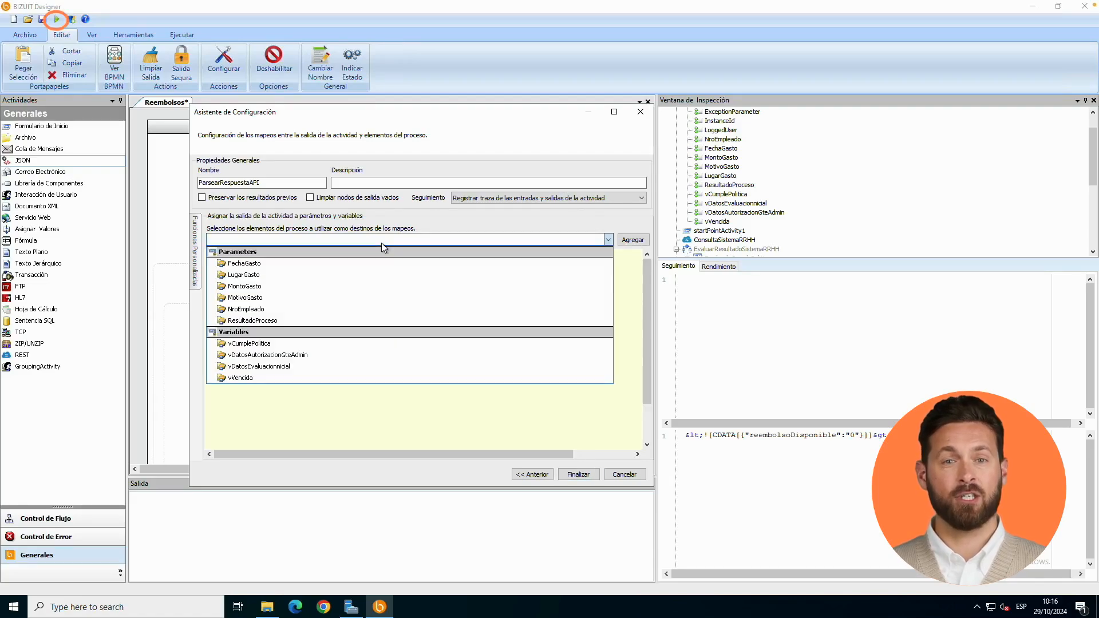
{"action": "left_click", "coordinate": [354, 343]}
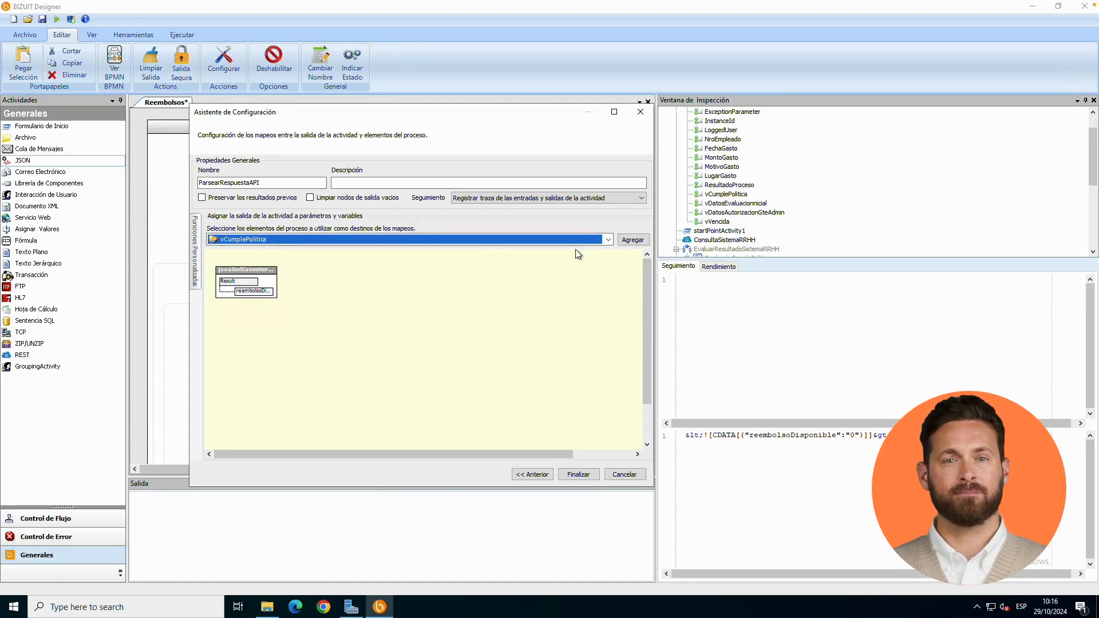
{"action": "left_click", "coordinate": [630, 240]}
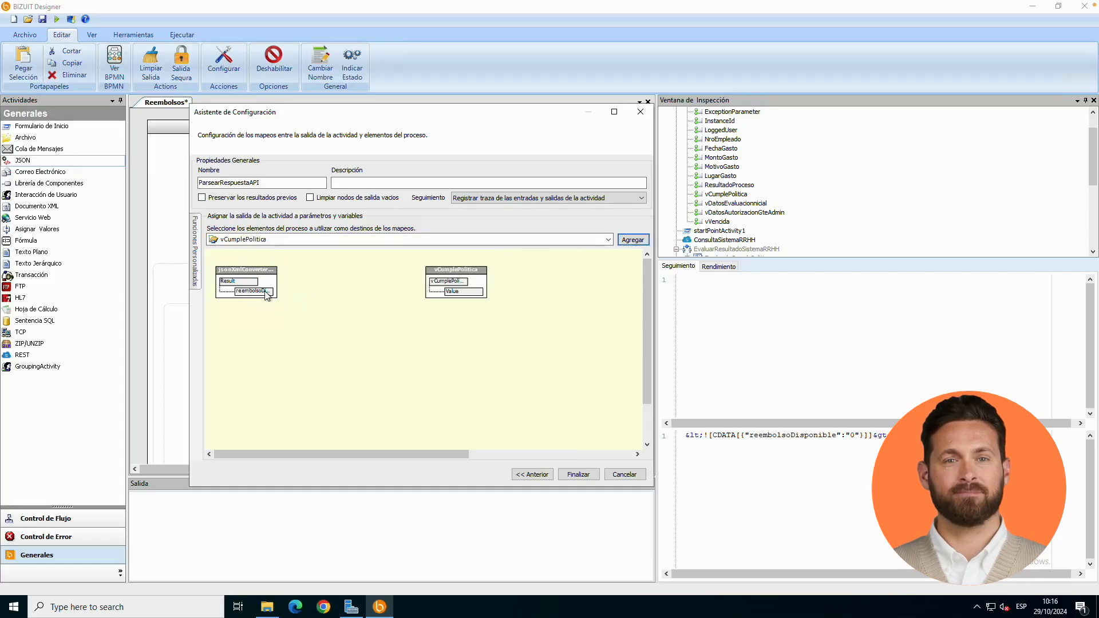
{"action": "left_click_drag", "start_coordinate": [267, 291], "coordinate": [449, 297]}
{"action": "left_click", "coordinate": [449, 297]}
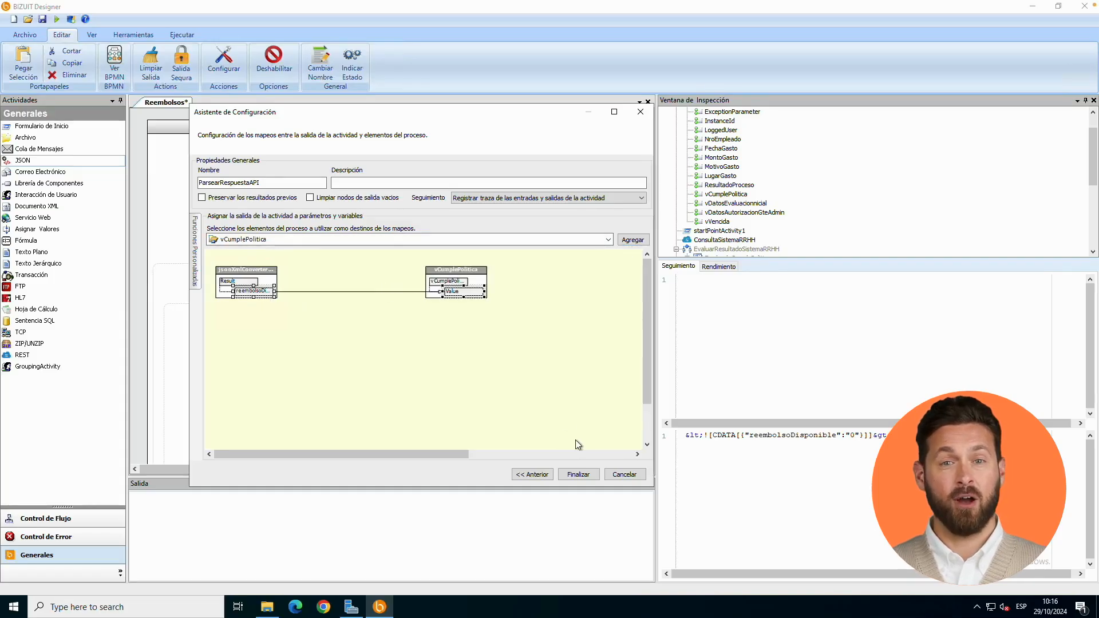
{"action": "left_click", "coordinate": [578, 474]}
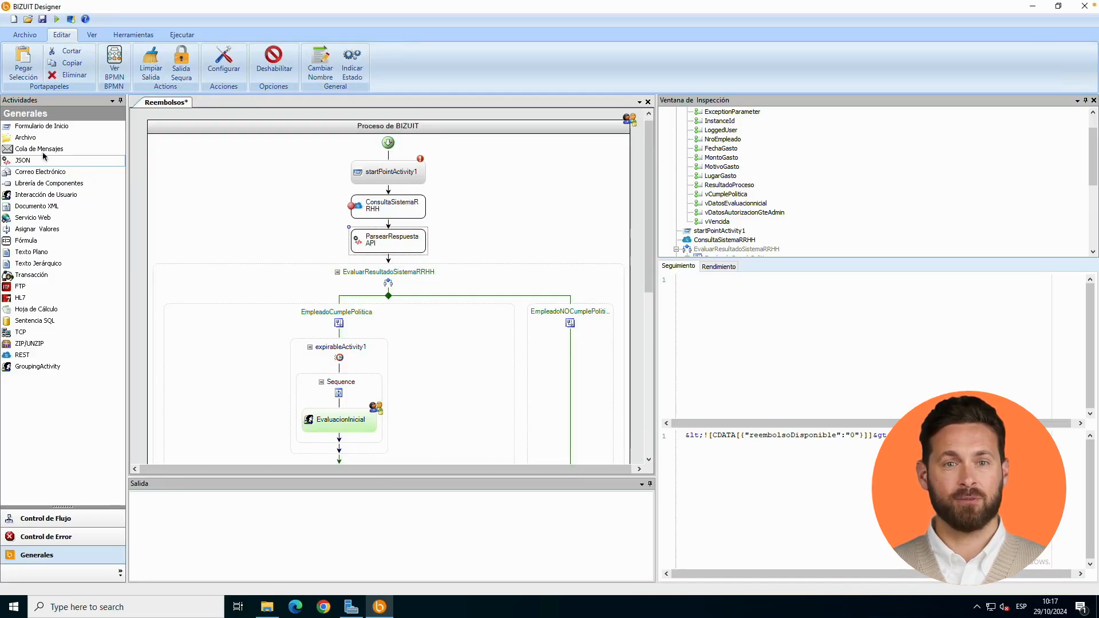
Debug the Reembolsos process past ConsultaSistemaRRHH and ParsearRespuestaAPI, and examine the tracked input and output of ParsearRespuestaAPI
{"action": "left_click", "coordinate": [57, 21]}
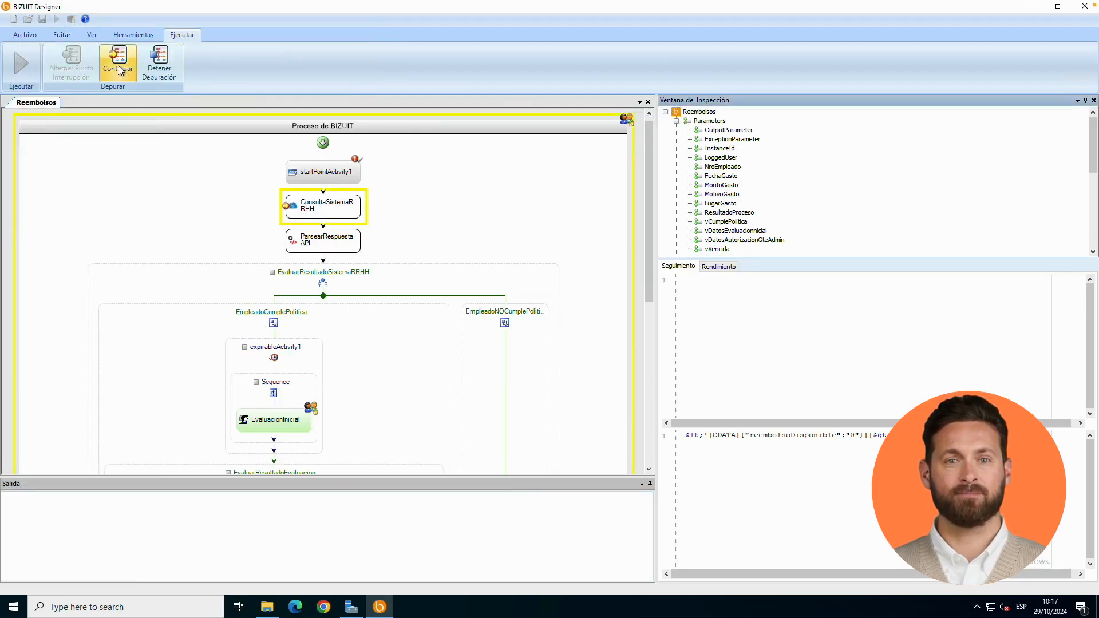
{"action": "left_click", "coordinate": [121, 71]}
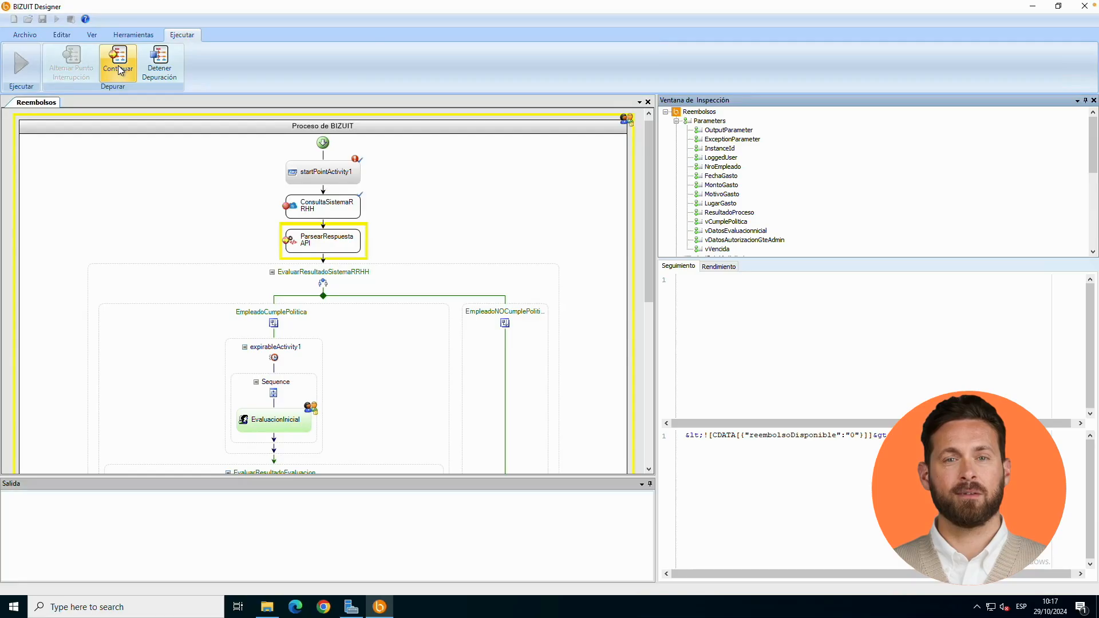
{"action": "left_click", "coordinate": [121, 71]}
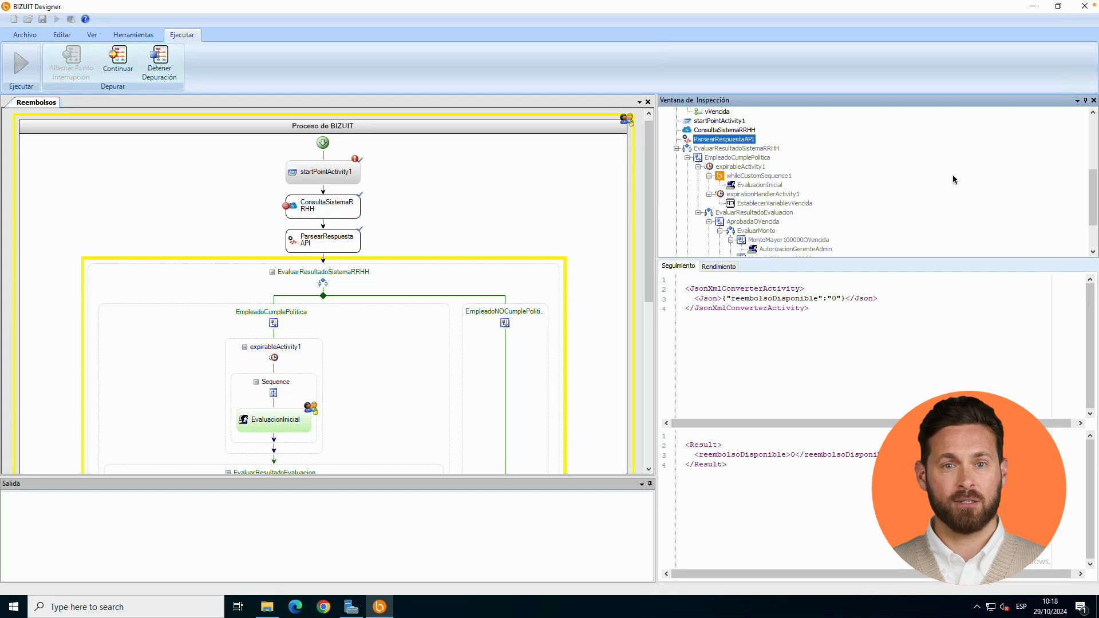
Inspect the tracked value of the vCumplePolitica variable, stop debugging and dismiss the execution notice
{"action": "left_click_drag", "start_coordinate": [1095, 206], "coordinate": [1096, 166]}
{"action": "left_click", "coordinate": [741, 177]}
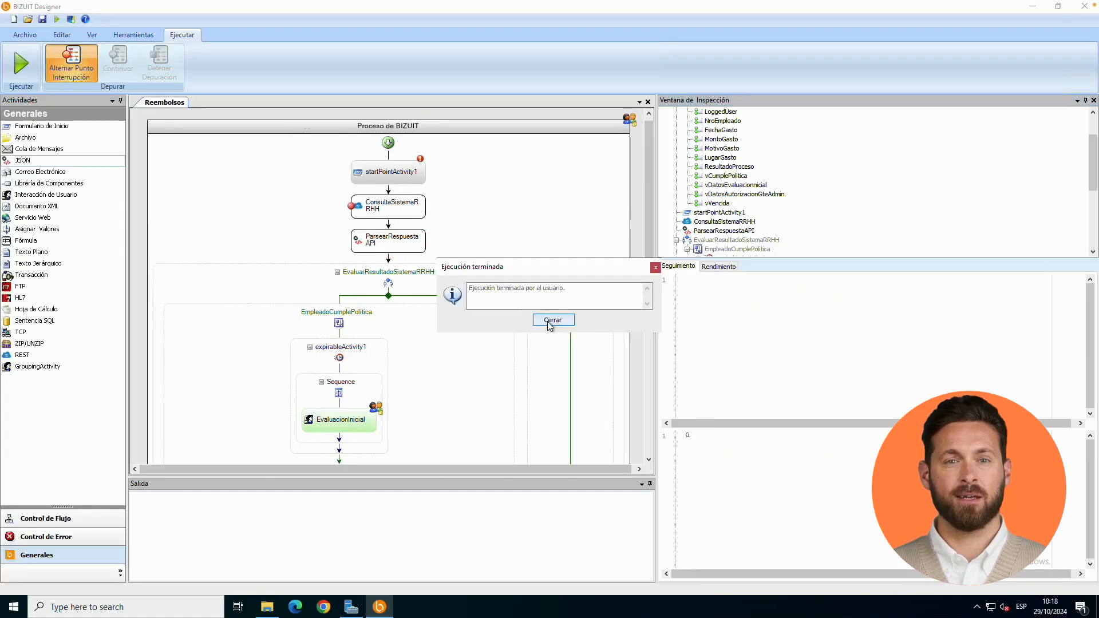
{"action": "left_click", "coordinate": [552, 321]}
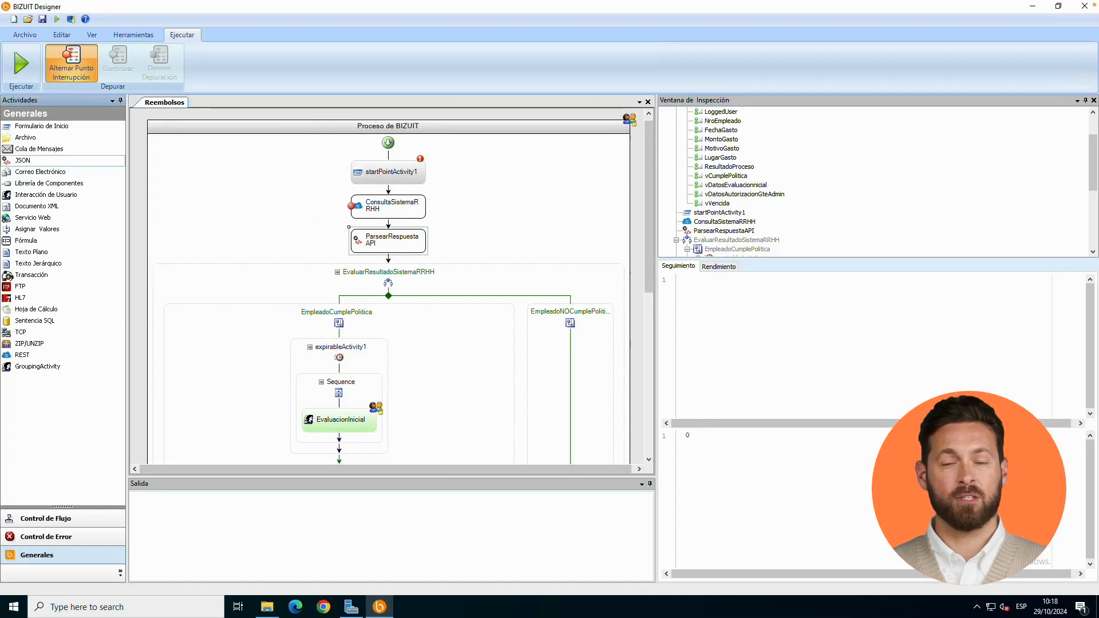